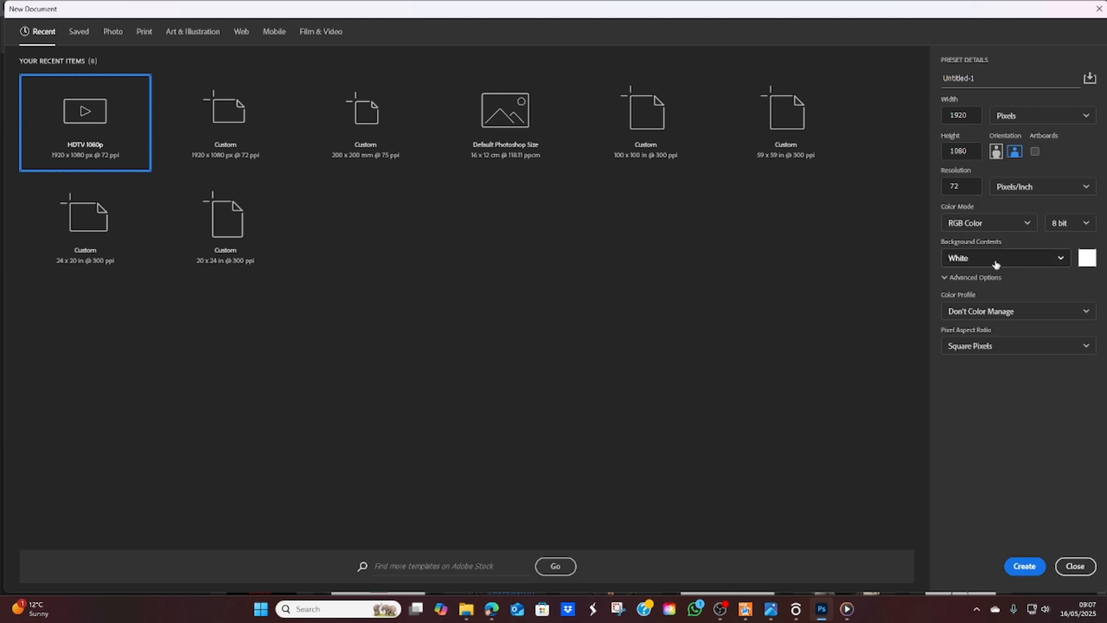
Step: Create a 1920 x 1080 px document from the HDTV 1080p preset and delete its four vertical guides
{"action": "left_click", "coordinate": [1025, 566]}
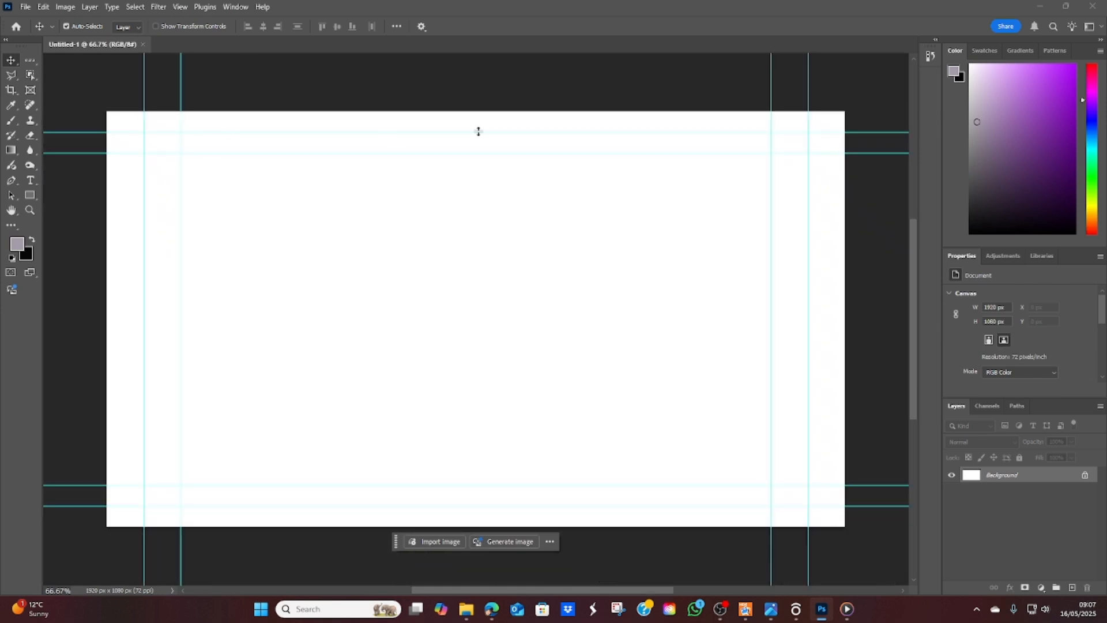
{"action": "left_click", "coordinate": [145, 85]}
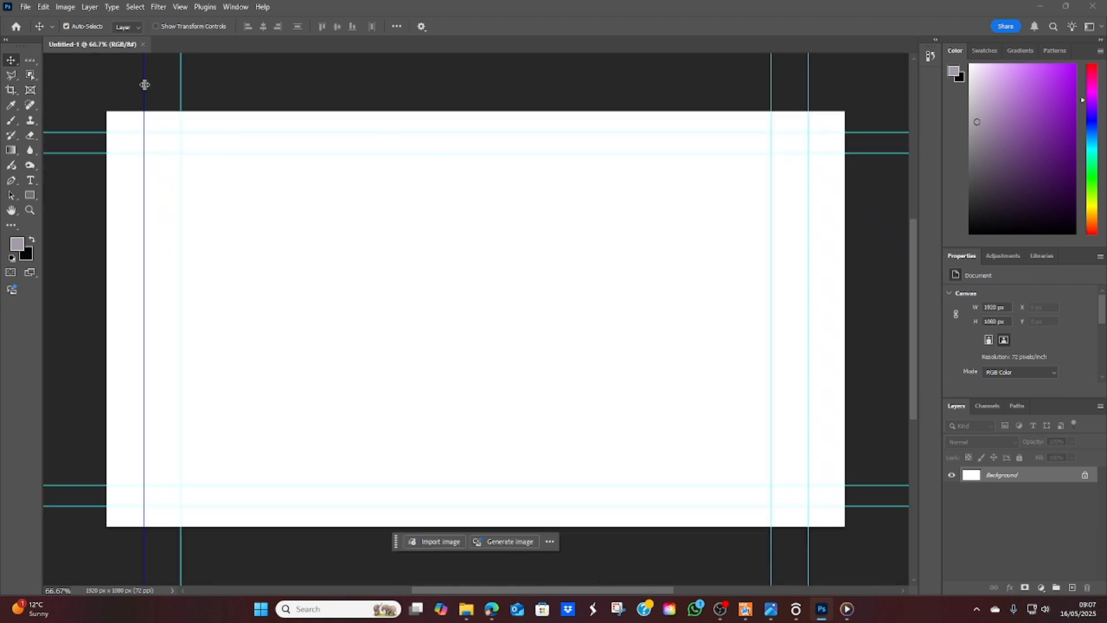
{"action": "key", "text": "Delete"}
{"action": "left_click", "coordinate": [180, 86]}
{"action": "key", "text": "Delete"}
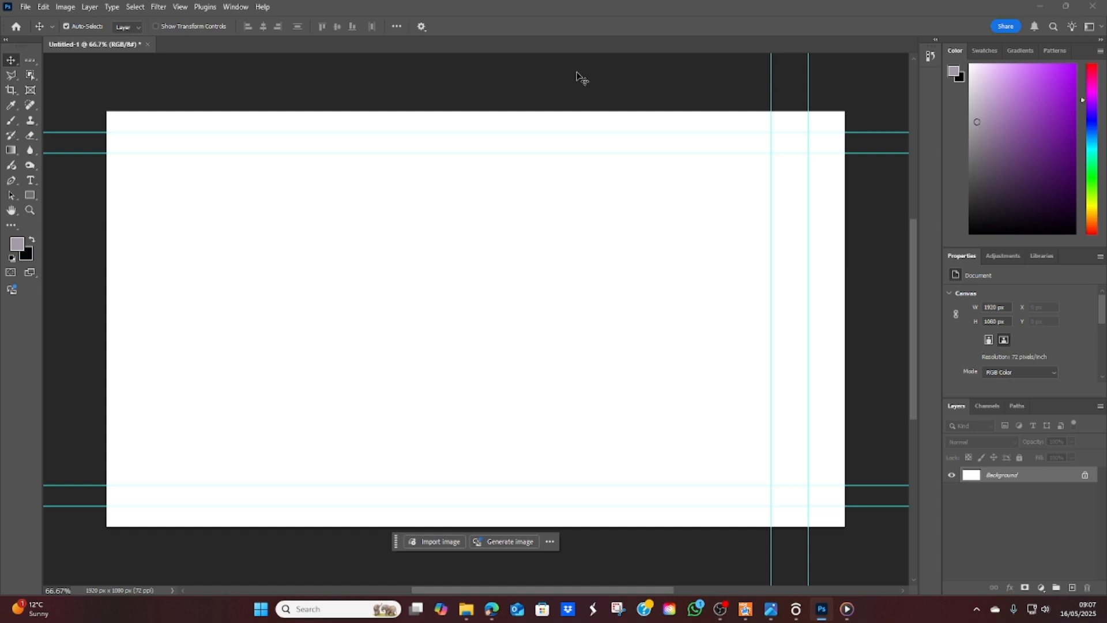
{"action": "left_click", "coordinate": [771, 83]}
{"action": "key", "text": "Delete"}
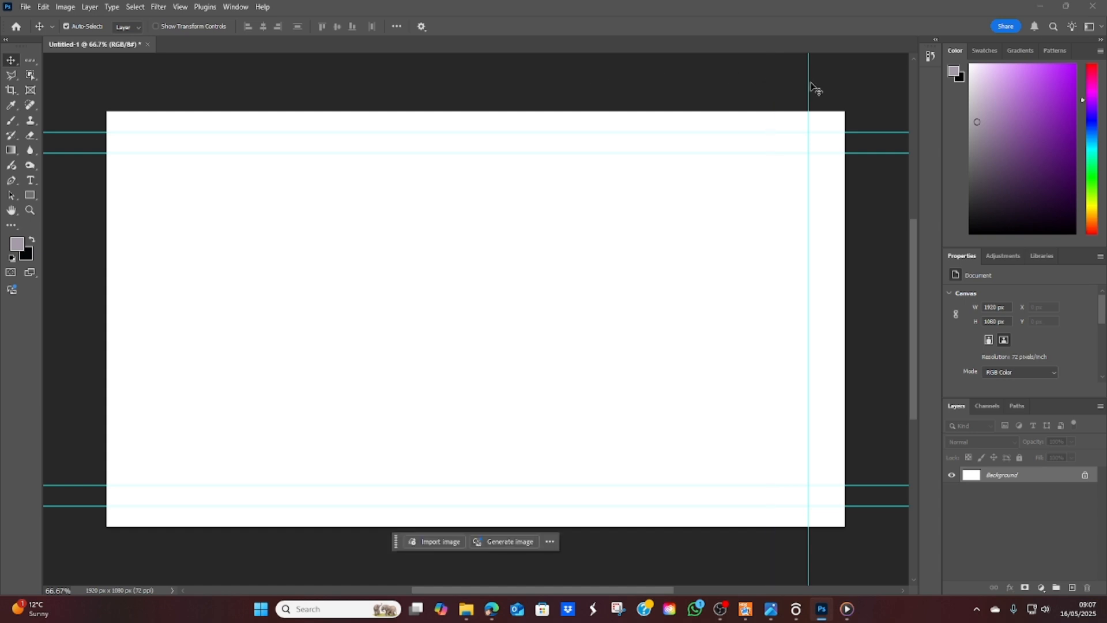
{"action": "left_click", "coordinate": [808, 83]}
{"action": "key", "text": "Delete"}
Step: Delete the four horizontal guides from the canvas
{"action": "left_click", "coordinate": [840, 132]}
{"action": "key", "text": "Delete"}
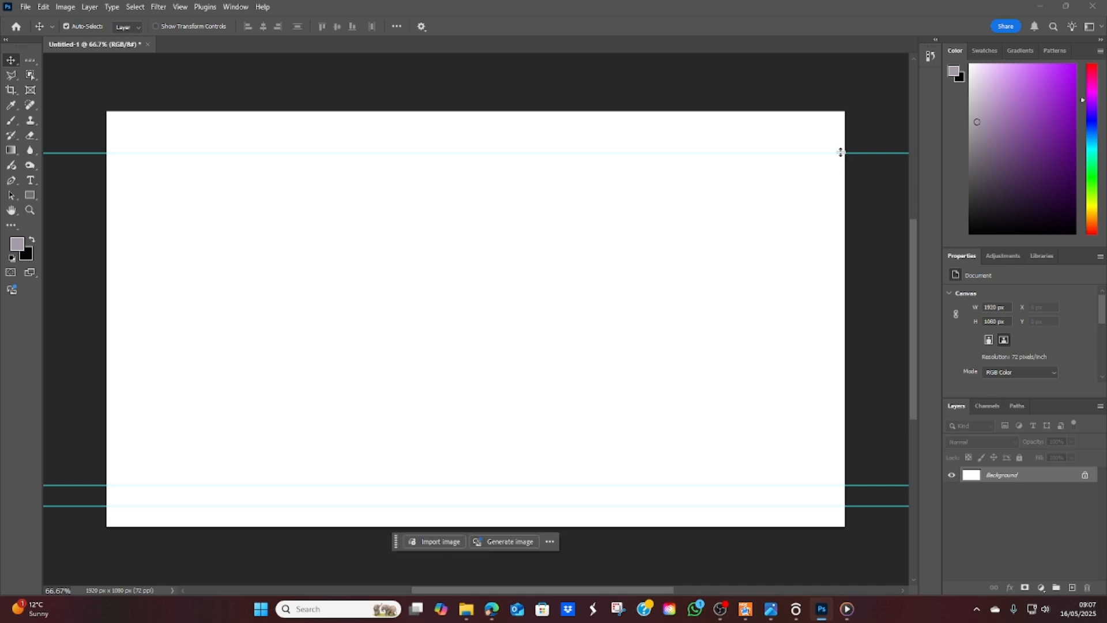
{"action": "left_click", "coordinate": [841, 152]}
{"action": "key", "text": "Delete"}
{"action": "left_click", "coordinate": [868, 486]}
{"action": "key", "text": "Delete"}
{"action": "left_click", "coordinate": [869, 506]}
{"action": "key", "text": "Delete"}
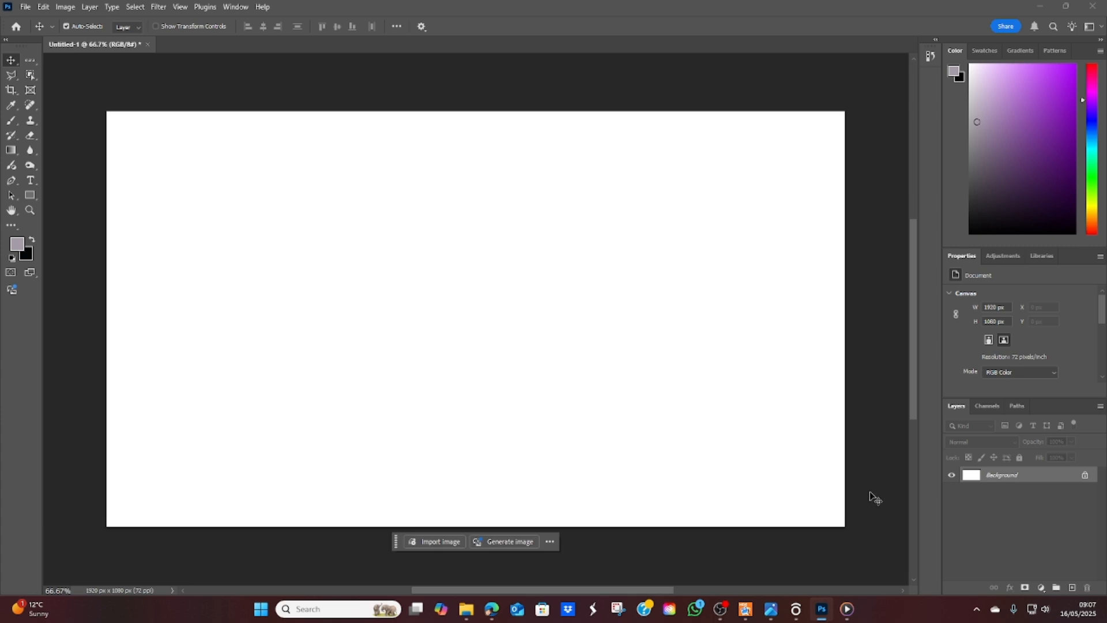
Step: Place the DSCF2056 sunset photo from the Video 2 images folder and scale it proportionally to fill the canvas width
{"action": "left_click", "coordinate": [467, 610]}
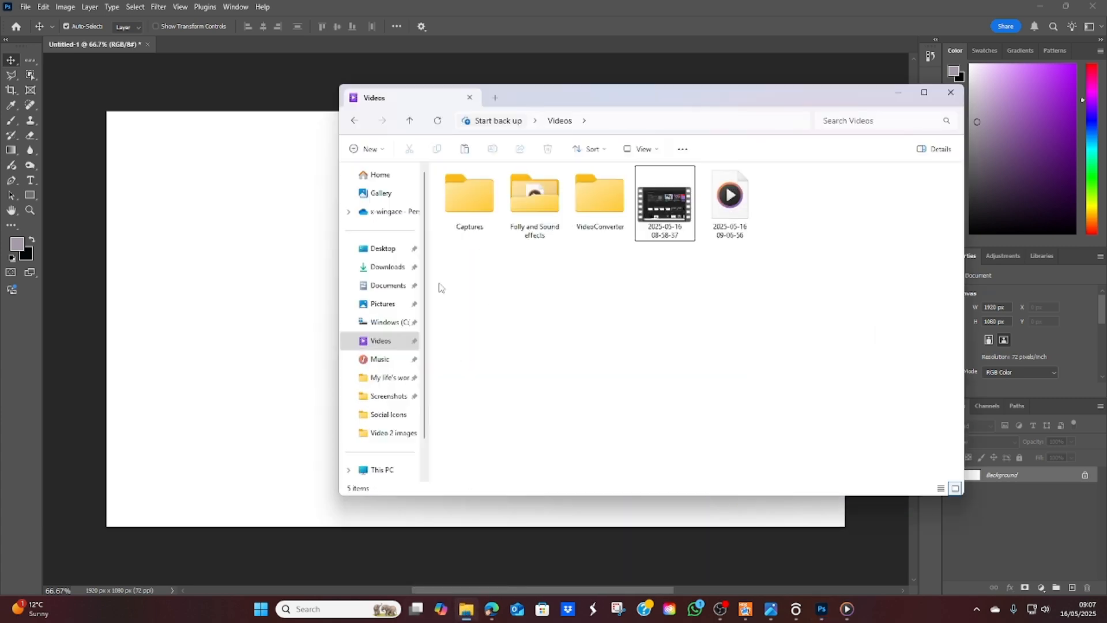
{"action": "left_click", "coordinate": [385, 434]}
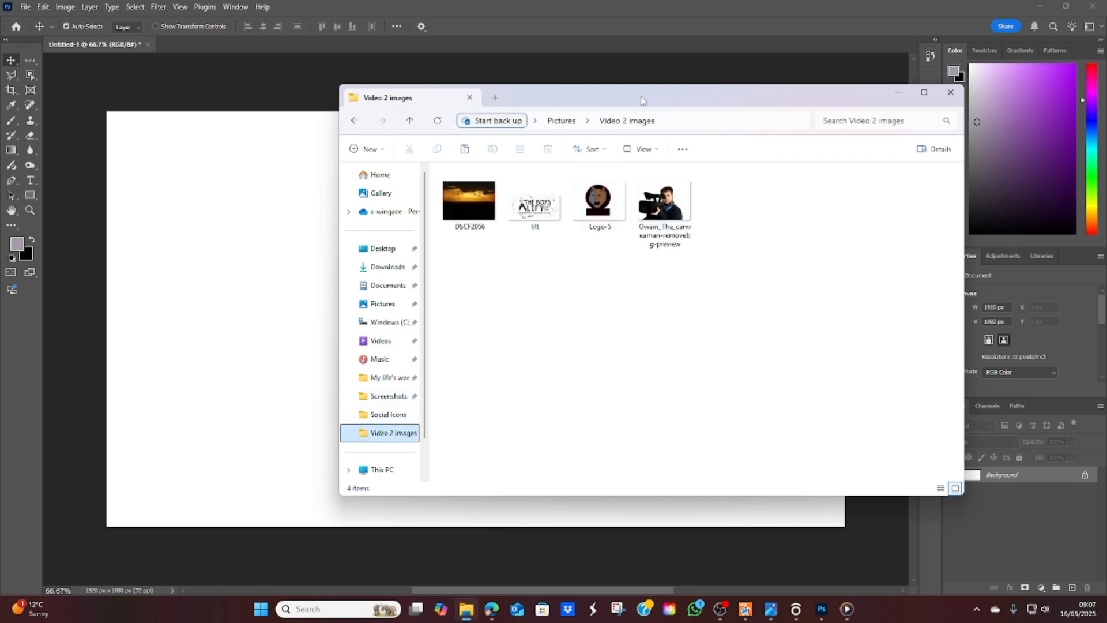
{"action": "left_click_drag", "start_coordinate": [642, 100], "coordinate": [807, 105]}
{"action": "left_click_drag", "start_coordinate": [634, 205], "coordinate": [346, 311]}
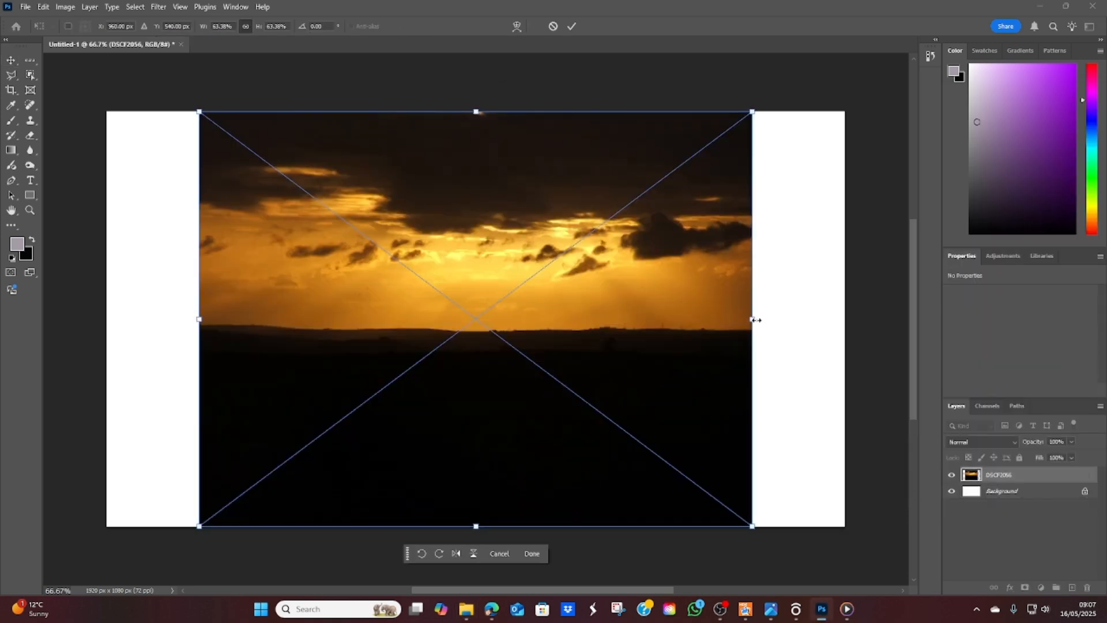
{"action": "left_click_drag", "start_coordinate": [756, 320], "coordinate": [848, 318]}
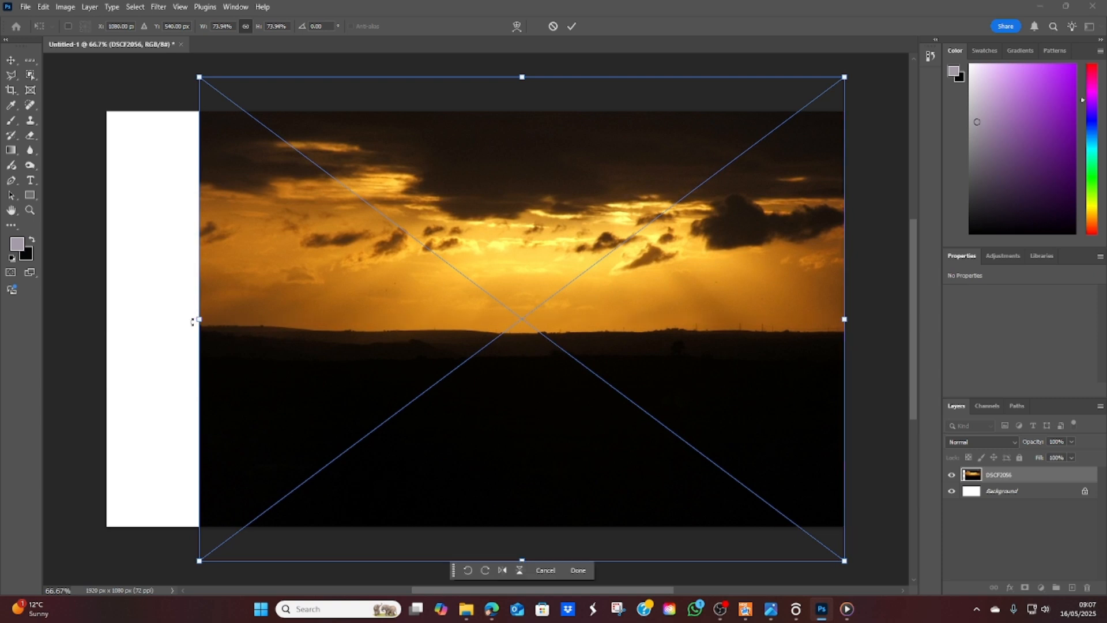
{"action": "left_click_drag", "start_coordinate": [203, 316], "coordinate": [109, 322]}
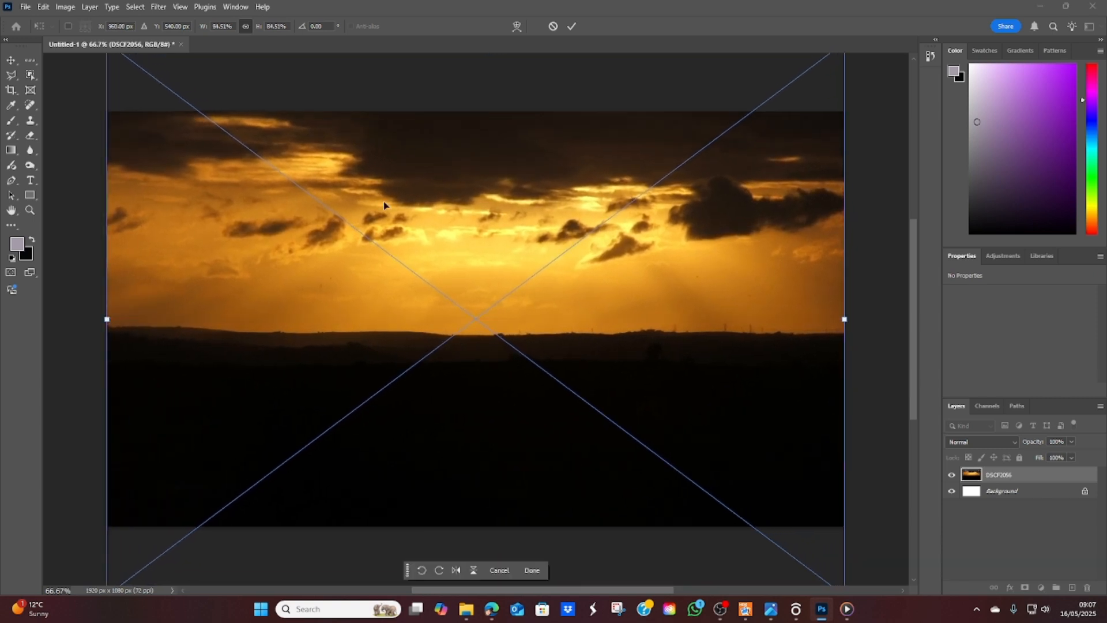
{"action": "left_click", "coordinate": [572, 27]}
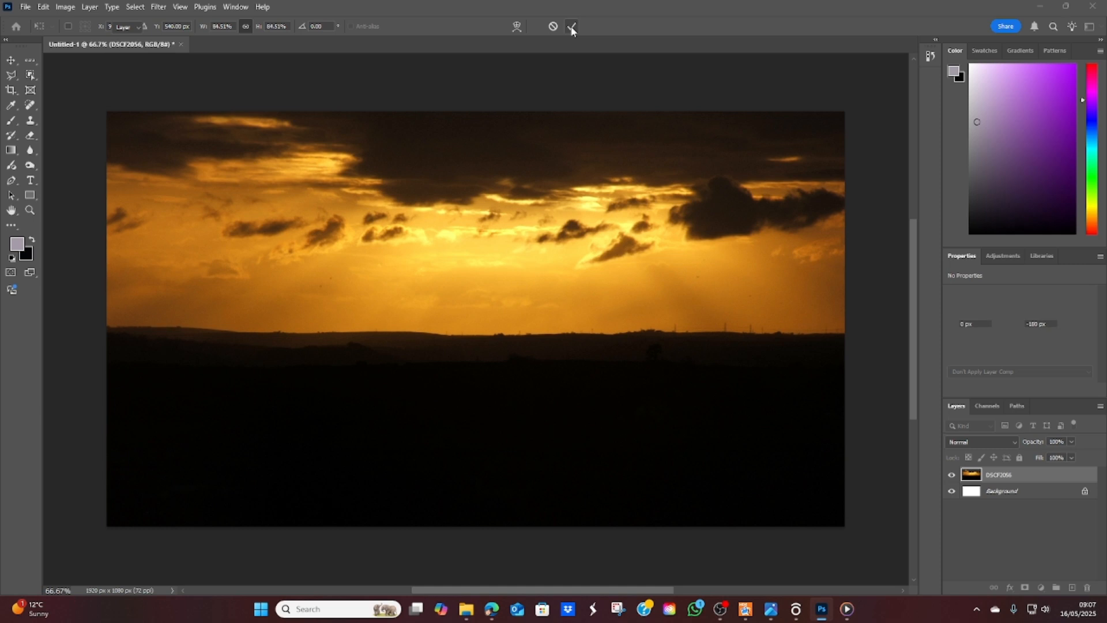
Step: Place the cameraman cutout from the Video 2 images folder at its original size, near the middle of the canvas's bottom edge
{"action": "left_click", "coordinate": [471, 612]}
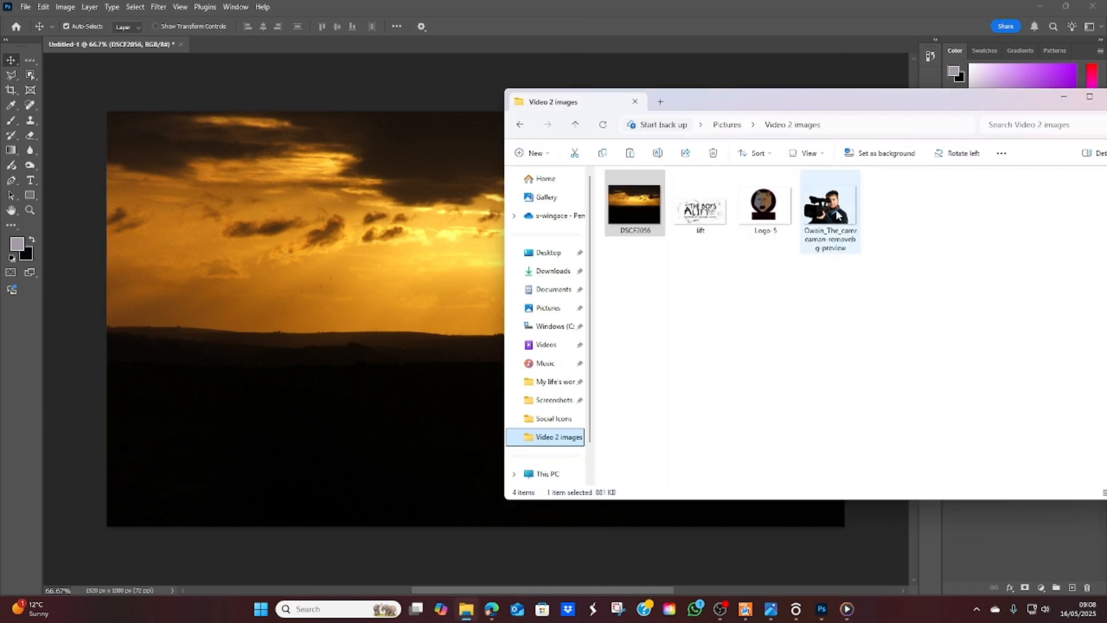
{"action": "left_click_drag", "start_coordinate": [837, 215], "coordinate": [428, 479]}
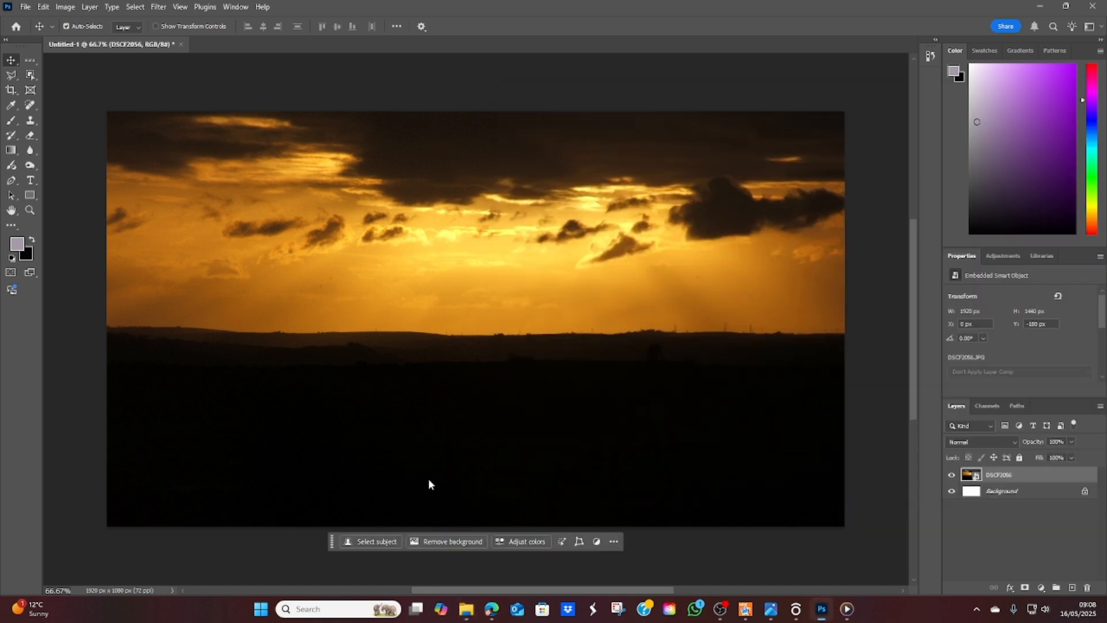
{"action": "left_click_drag", "start_coordinate": [492, 318], "coordinate": [493, 461]}
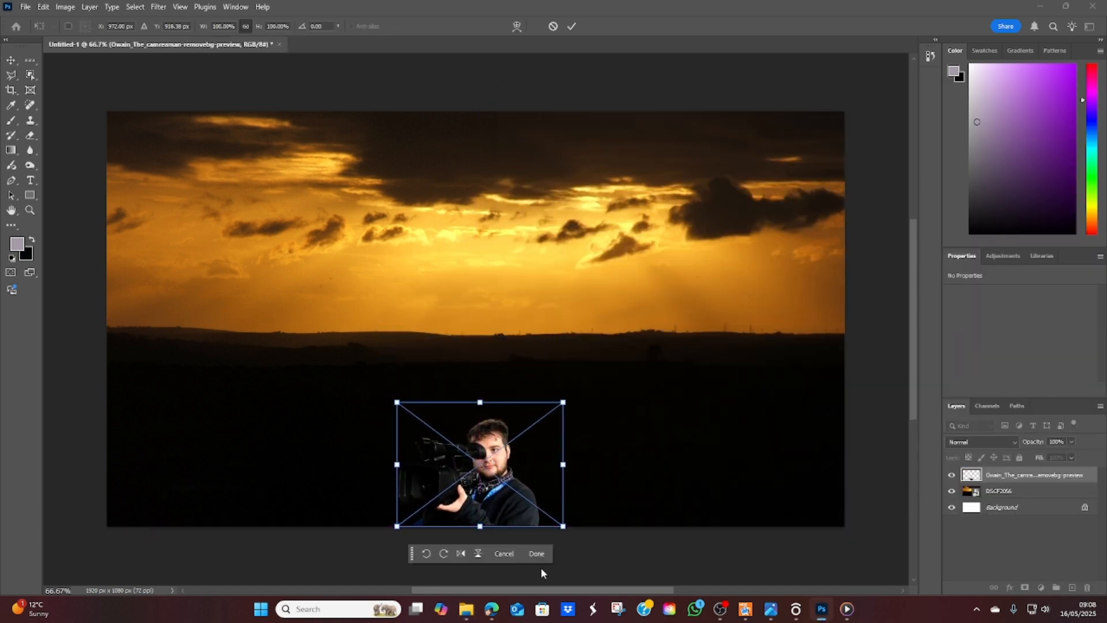
{"action": "left_click", "coordinate": [537, 554]}
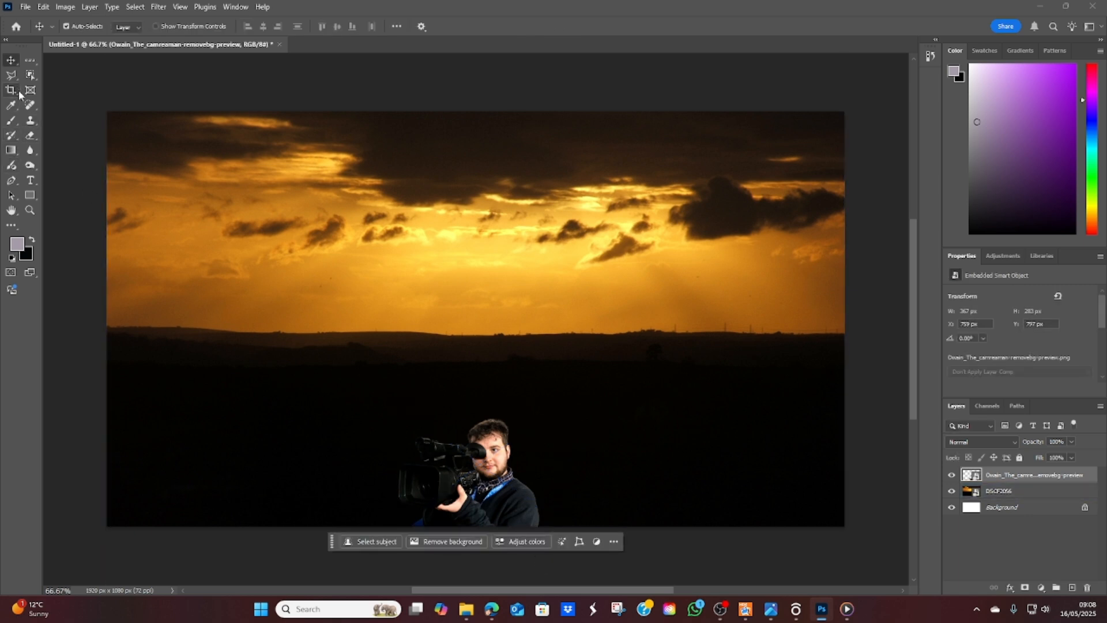
Step: Add the title text "Live Stream Now" and move it to the upper middle of the canvas
{"action": "key", "text": "t"}
{"action": "left_click", "coordinate": [434, 154]}
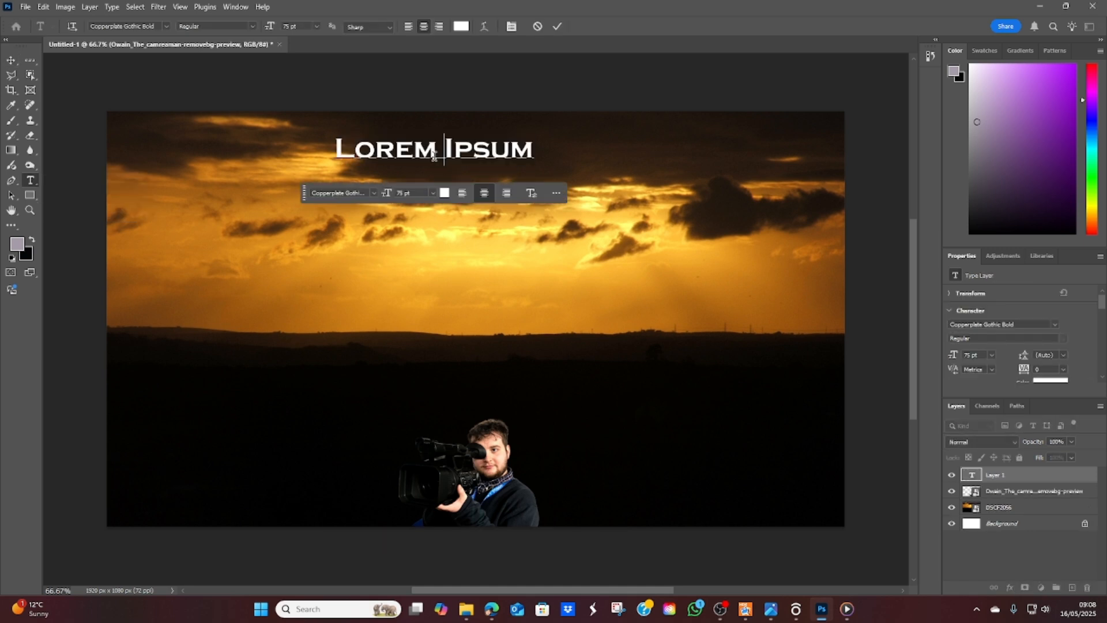
{"action": "type", "text": "Live"}
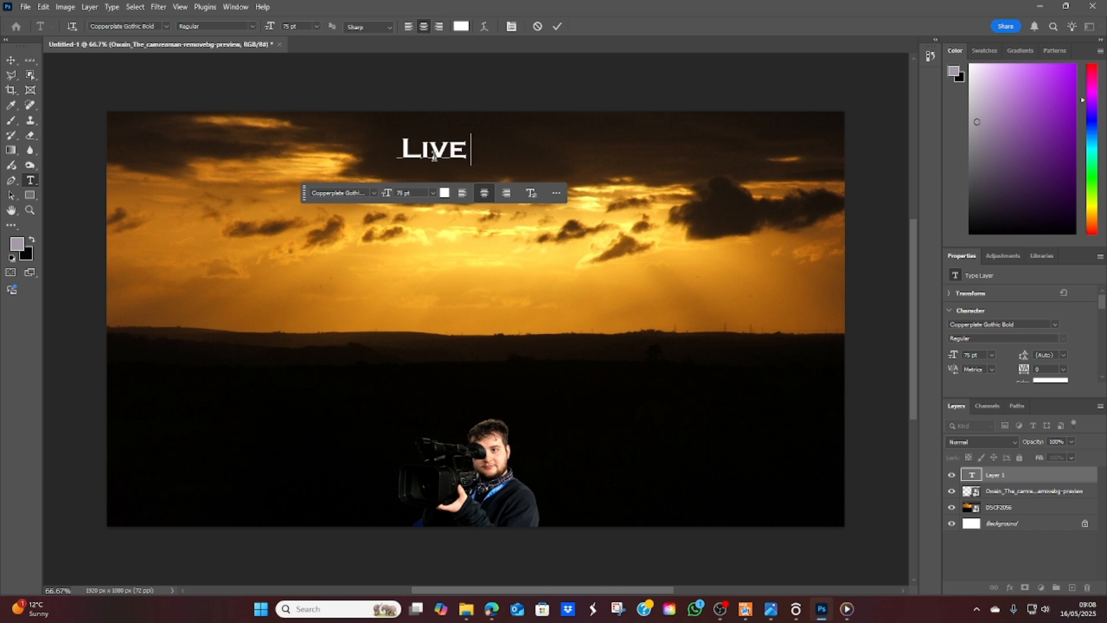
{"action": "type", "text": " Stre"}
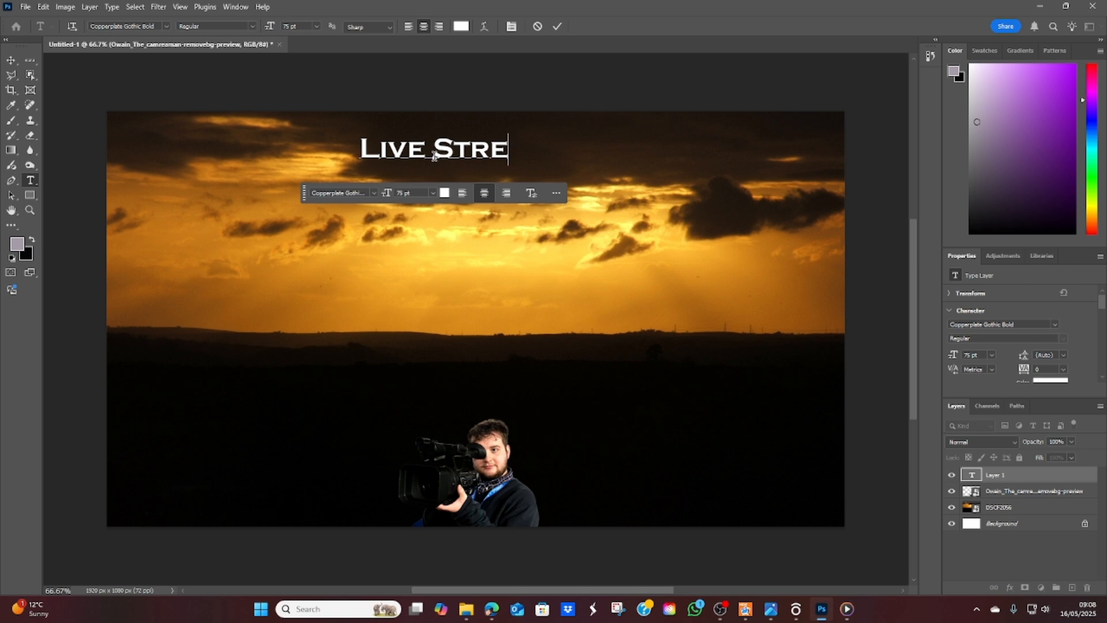
{"action": "type", "text": "am"}
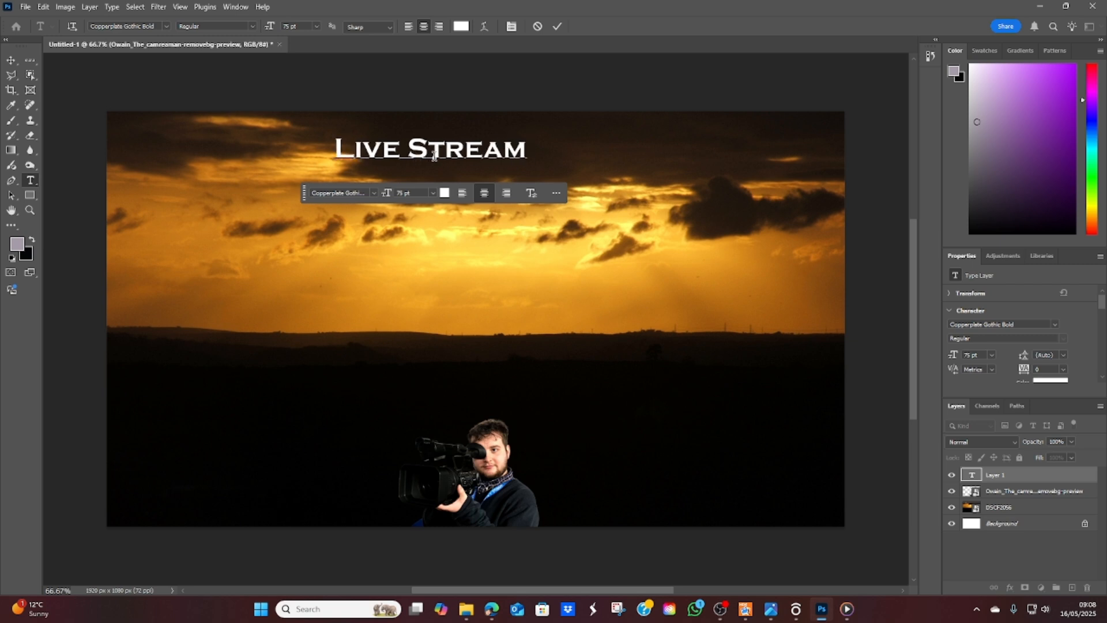
{"action": "type", "text": " Now"}
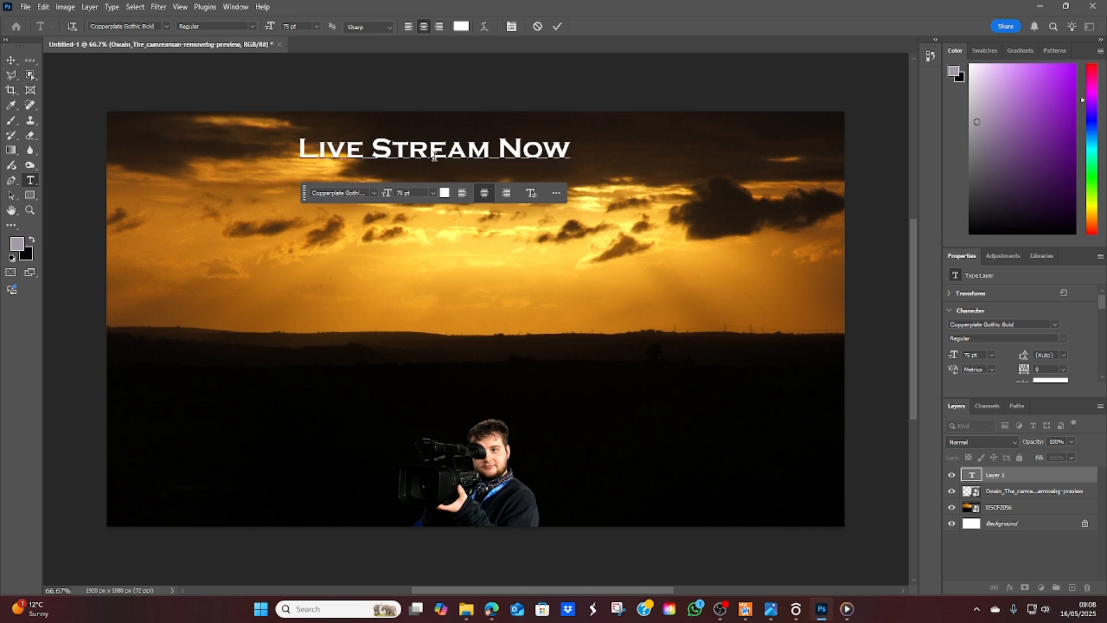
{"action": "left_click", "coordinate": [11, 60]}
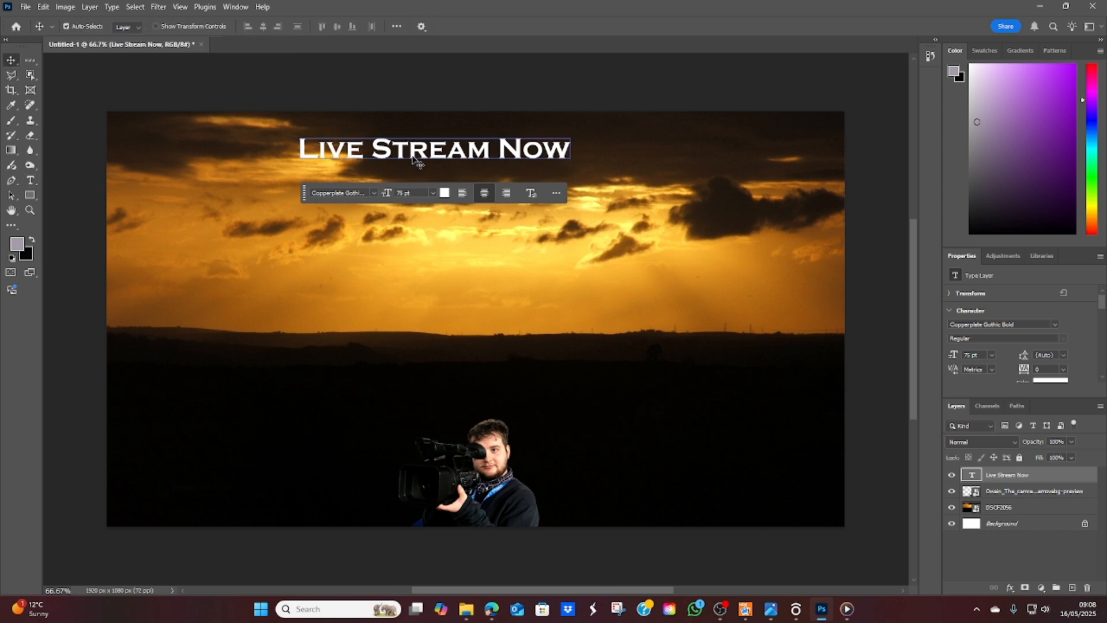
{"action": "left_click_drag", "start_coordinate": [418, 158], "coordinate": [468, 172]}
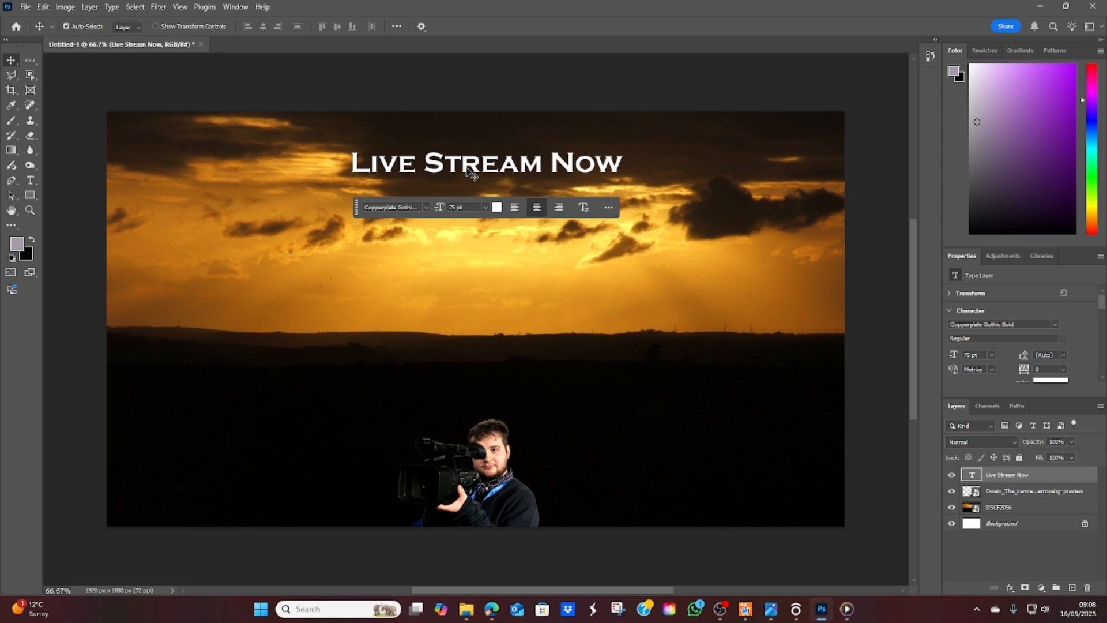
{"action": "left_click", "coordinate": [498, 515]}
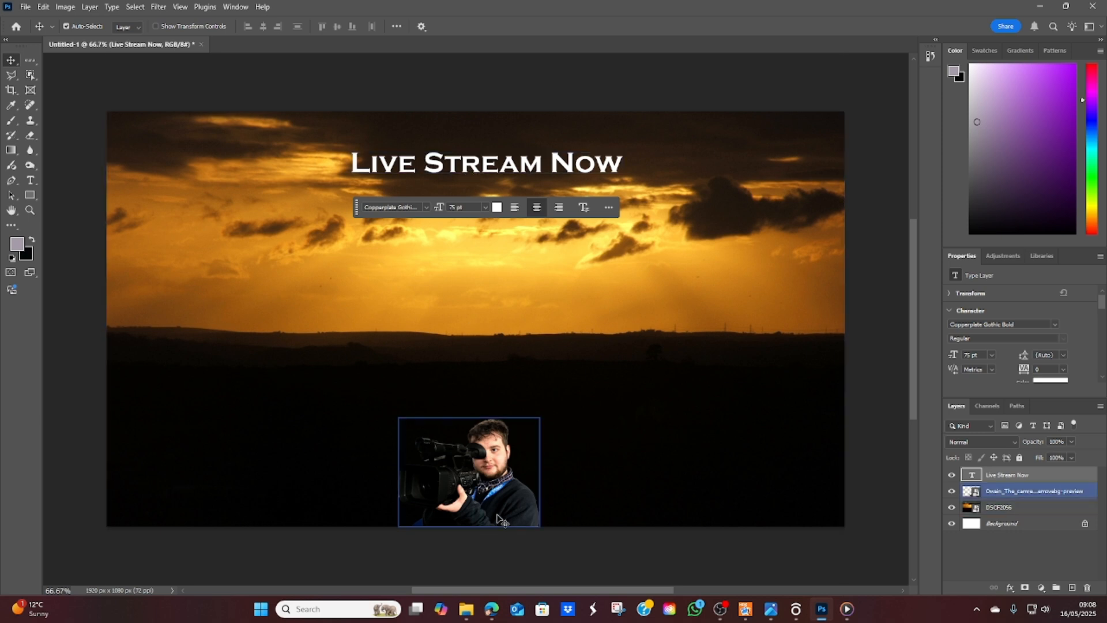
Step: Bring the social media icon images from the Social Icons folder into the document
{"action": "left_click", "coordinate": [470, 615]}
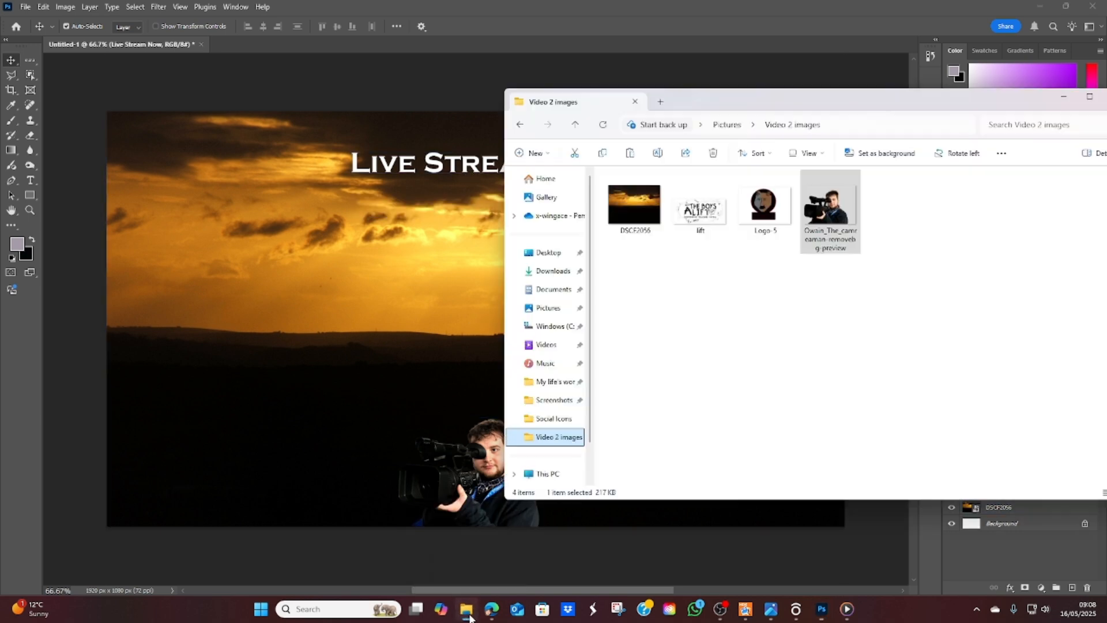
{"action": "left_click", "coordinate": [538, 426]}
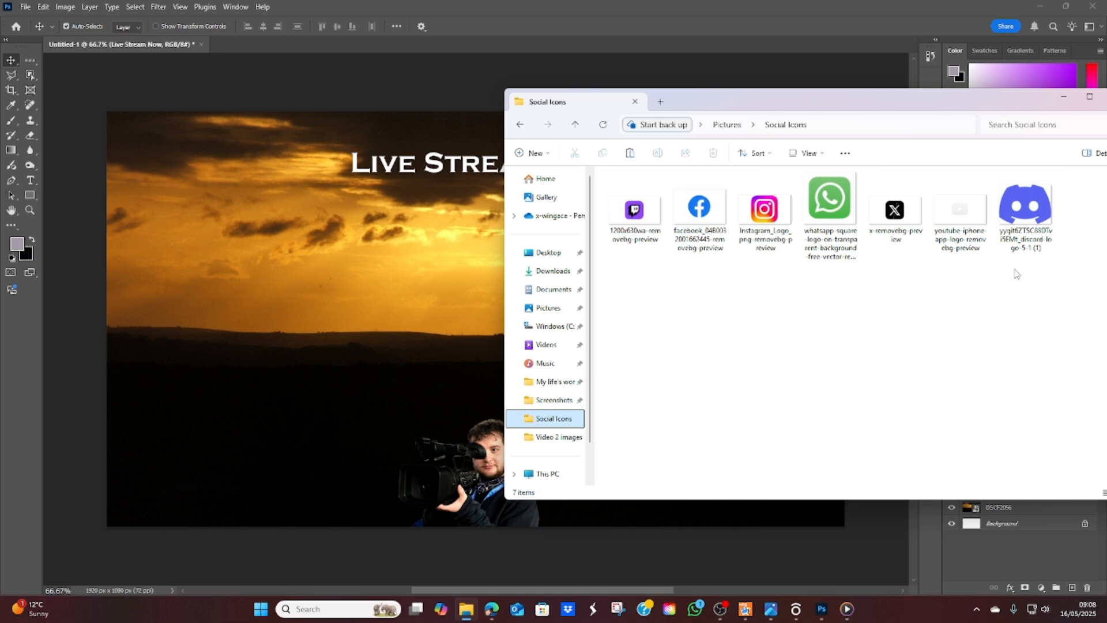
{"action": "left_click_drag", "start_coordinate": [1060, 274], "coordinate": [206, 330]}
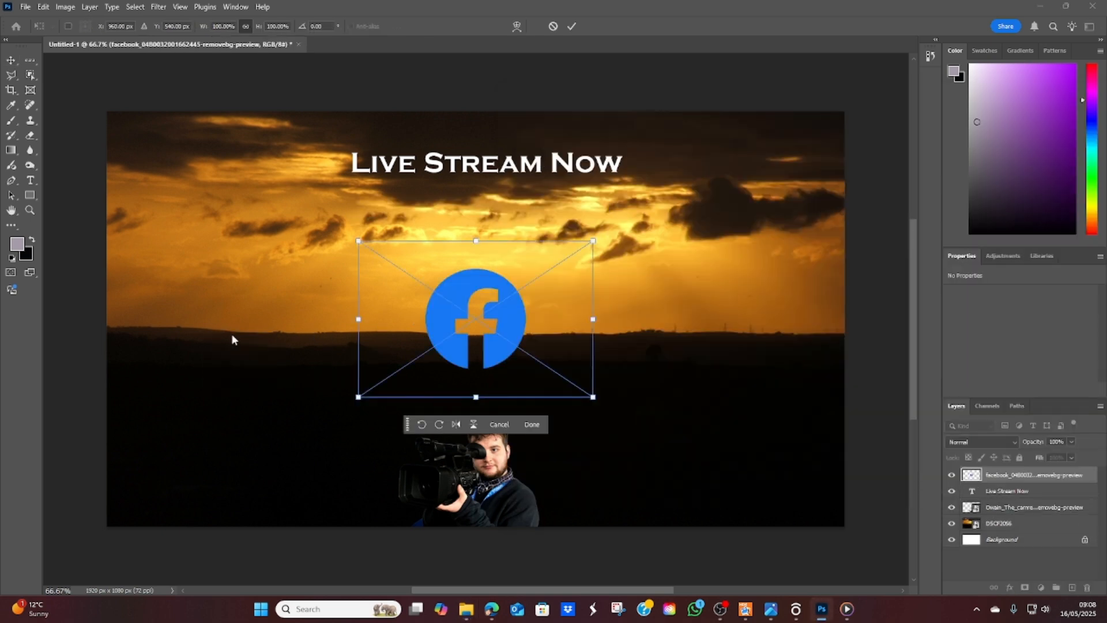
Step: Scale the Facebook logo to about 43% and place it in the canvas's bottom-left corner
{"action": "left_click_drag", "start_coordinate": [492, 325], "coordinate": [248, 460]}
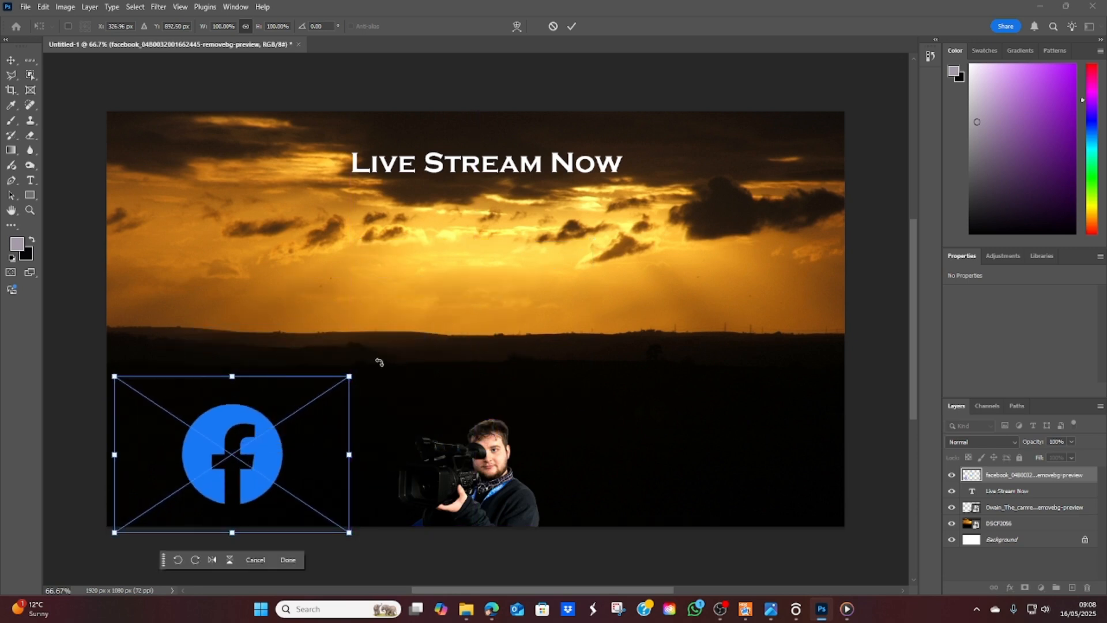
{"action": "left_click_drag", "start_coordinate": [349, 375], "coordinate": [223, 460]}
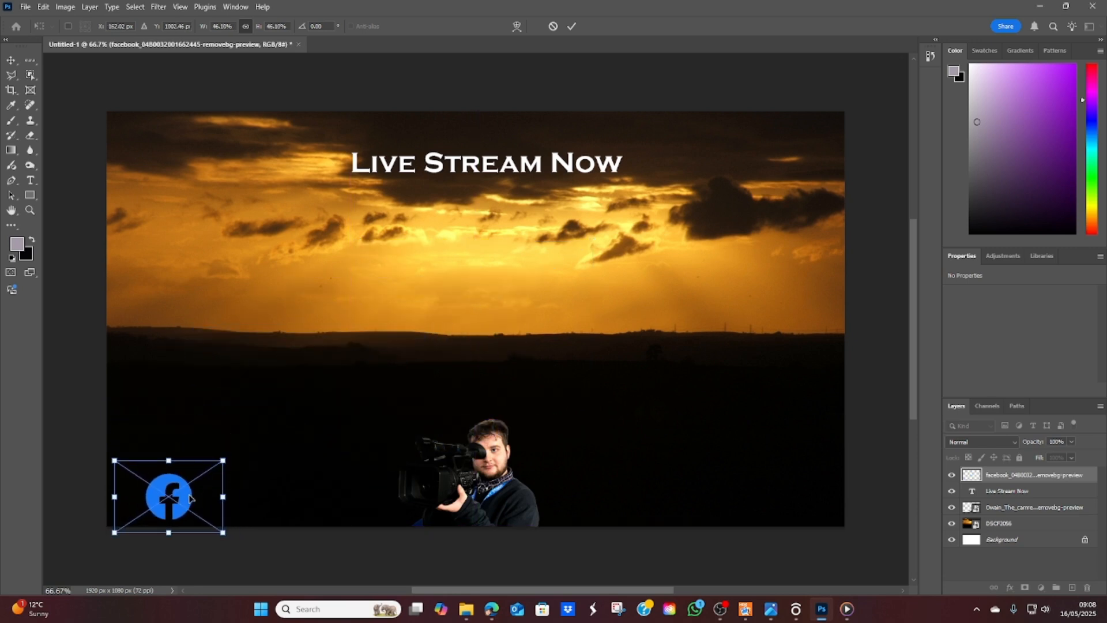
{"action": "left_click_drag", "start_coordinate": [192, 498], "coordinate": [153, 496]}
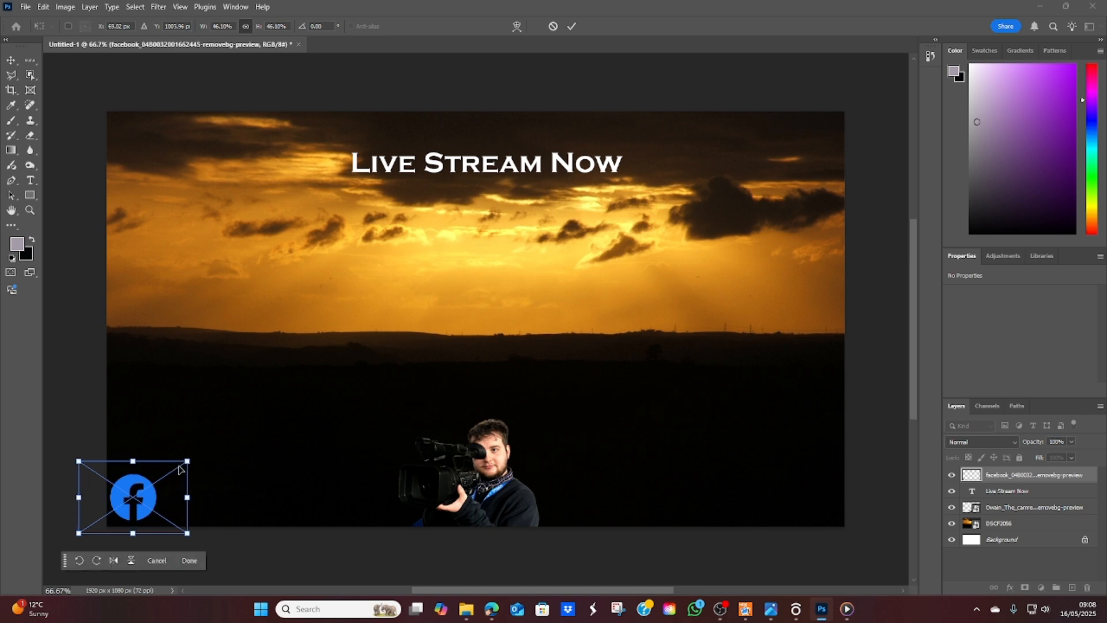
{"action": "left_click_drag", "start_coordinate": [186, 461], "coordinate": [180, 466]}
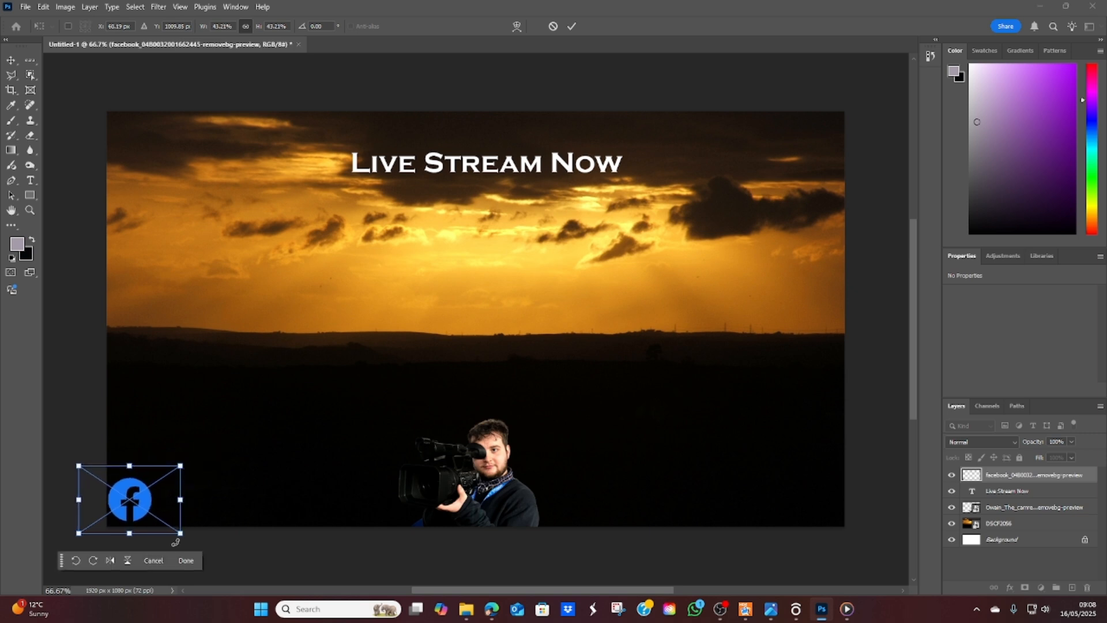
{"action": "left_click", "coordinate": [181, 562]}
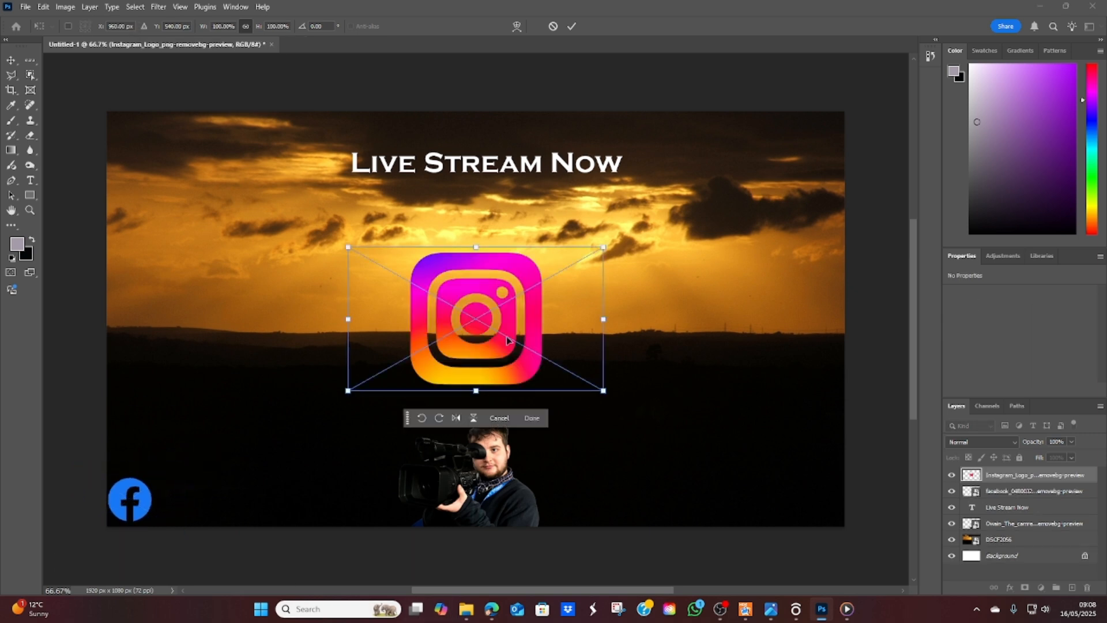
Step: Scale the Instagram logo to about 33% and place it just right of the Facebook logo
{"action": "left_click_drag", "start_coordinate": [506, 337], "coordinate": [334, 453]}
{"action": "left_click_drag", "start_coordinate": [418, 380], "coordinate": [260, 452]}
{"action": "left_click_drag", "start_coordinate": [221, 482], "coordinate": [185, 503]}
{"action": "left_click_drag", "start_coordinate": [244, 471], "coordinate": [226, 480]}
{"action": "left_click_drag", "start_coordinate": [191, 502], "coordinate": [194, 499]}
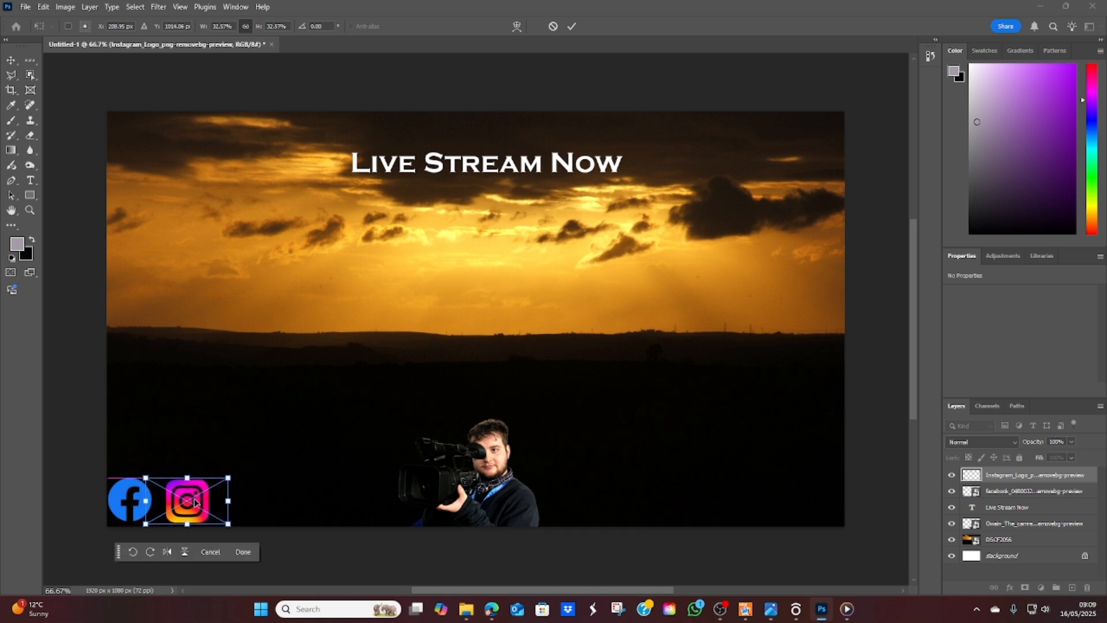
{"action": "left_click", "coordinate": [245, 551]}
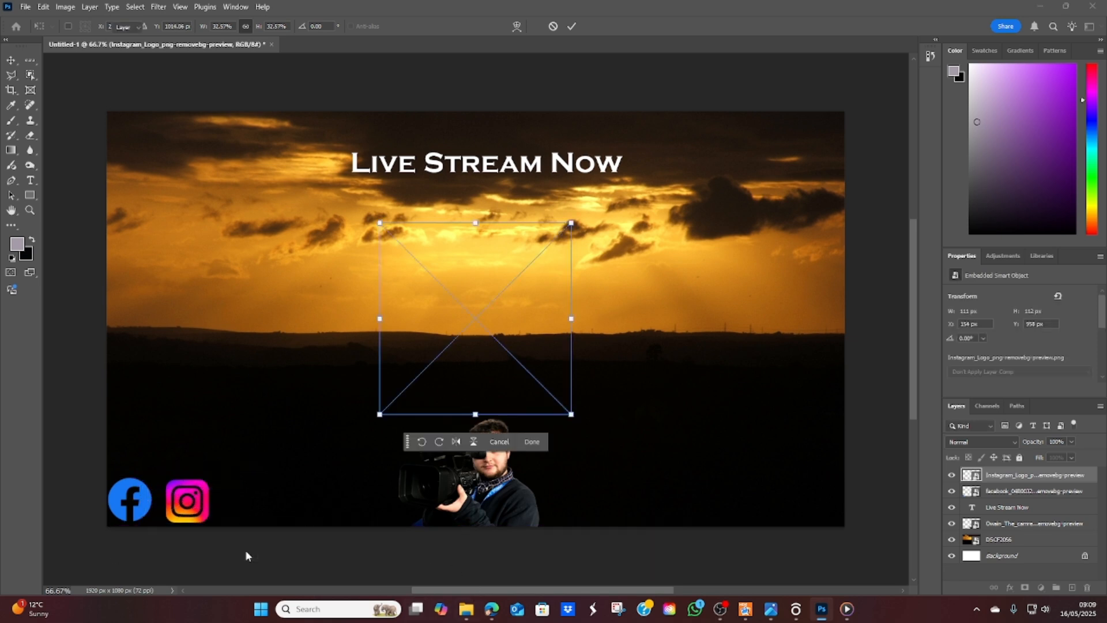
Step: Scale the WhatsApp logo to about 28% and place it just right of the Instagram logo
{"action": "left_click_drag", "start_coordinate": [436, 342], "coordinate": [298, 426]}
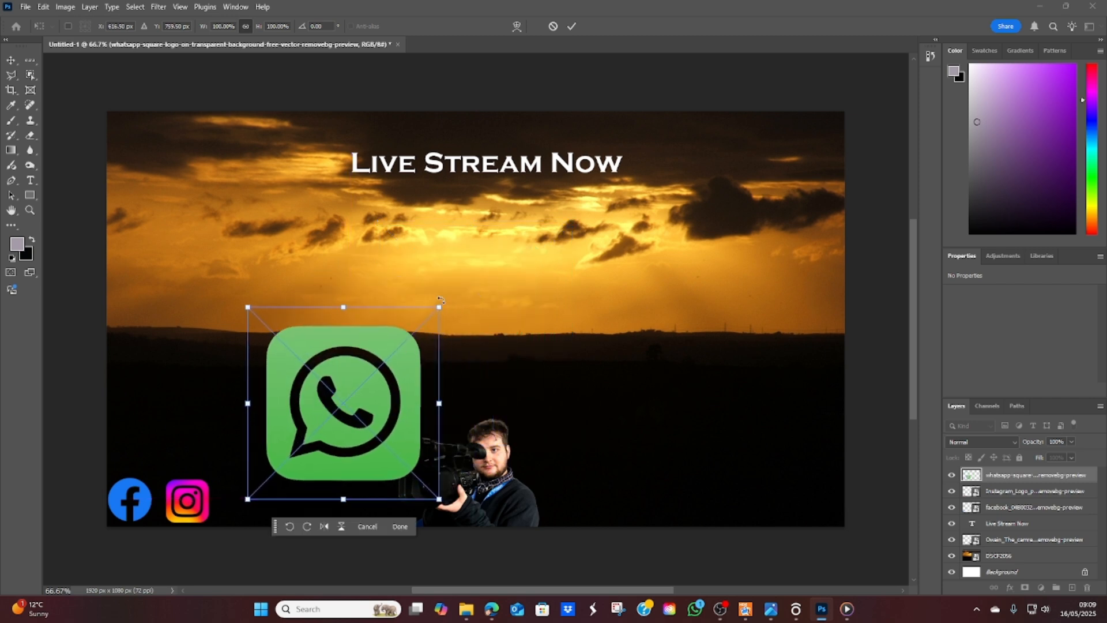
{"action": "left_click_drag", "start_coordinate": [436, 311], "coordinate": [257, 492]}
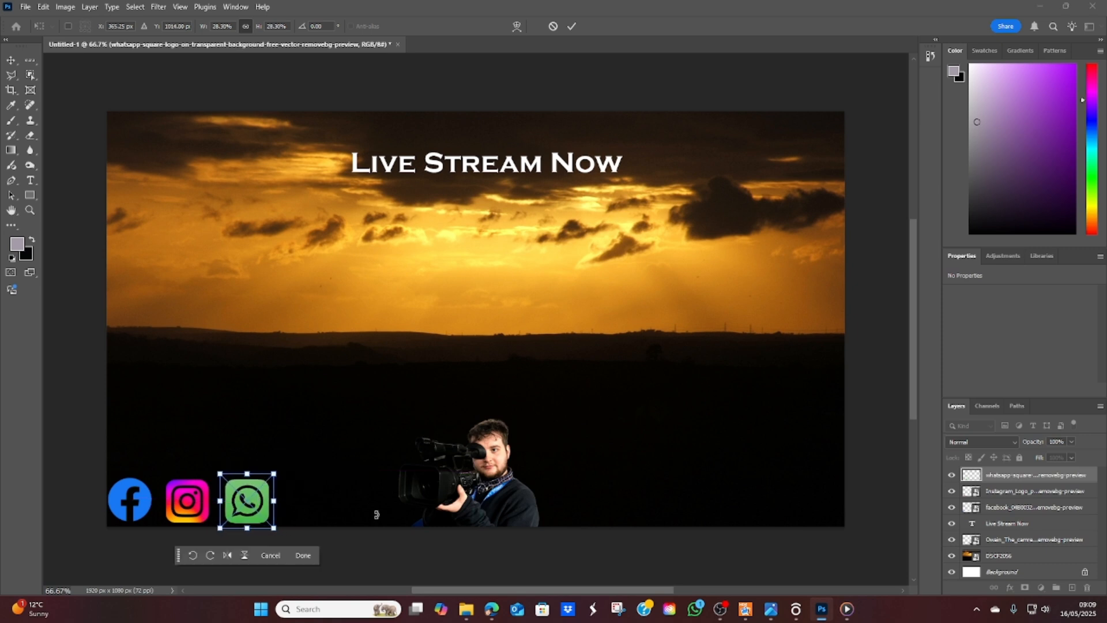
{"action": "left_click", "coordinate": [304, 555]}
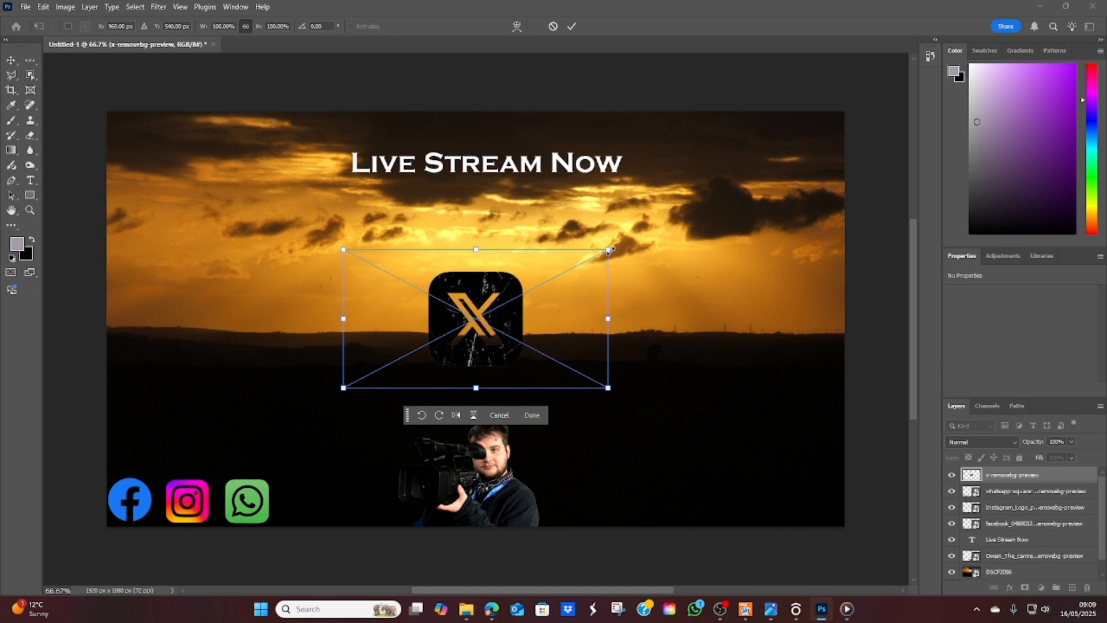
Step: Scale the X logo to about 41% and place it just right of the WhatsApp logo
{"action": "left_click_drag", "start_coordinate": [609, 249], "coordinate": [450, 332]}
{"action": "left_click_drag", "start_coordinate": [384, 365], "coordinate": [285, 520]}
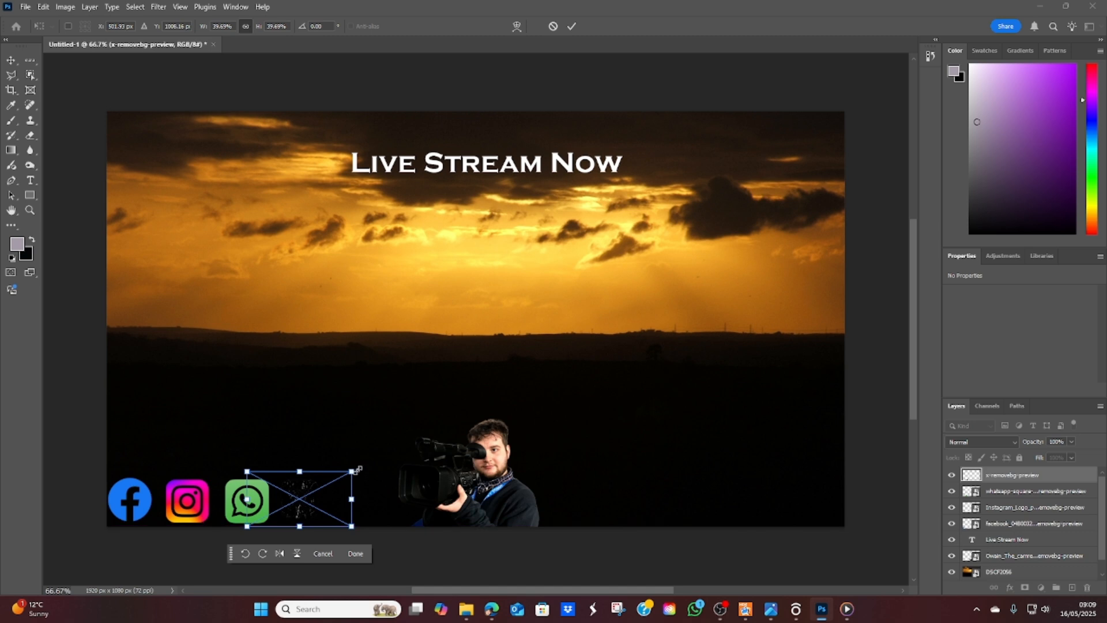
{"action": "left_click_drag", "start_coordinate": [358, 469], "coordinate": [359, 465]}
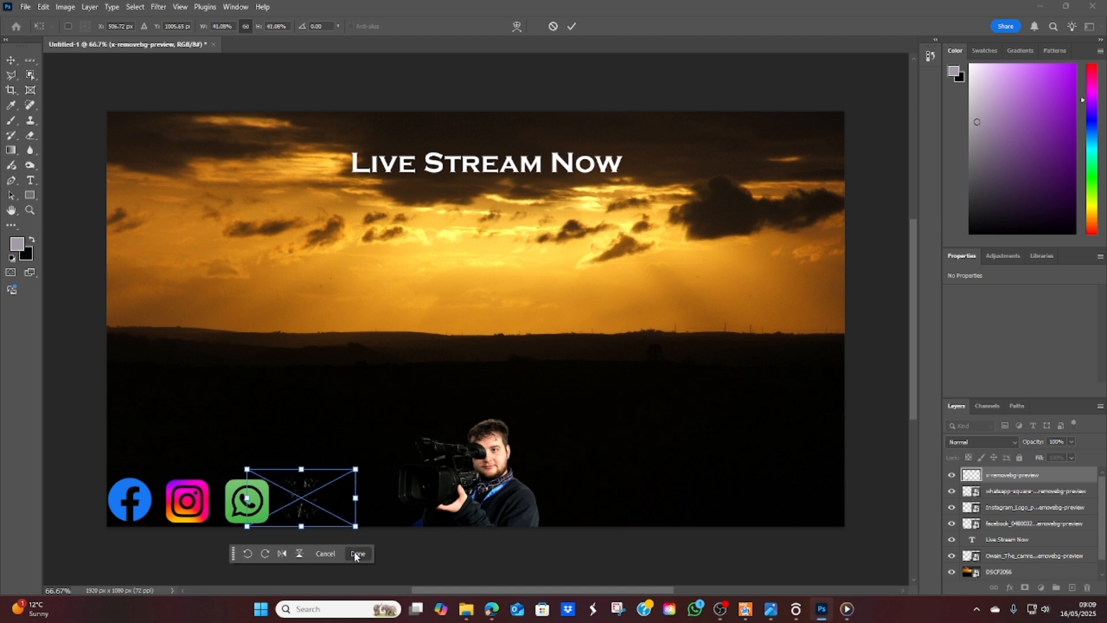
{"action": "left_click", "coordinate": [357, 554]}
Step: Scale the YouTube logo to about 65% and place it just right of the X logo
{"action": "left_click_drag", "start_coordinate": [499, 335], "coordinate": [405, 514]}
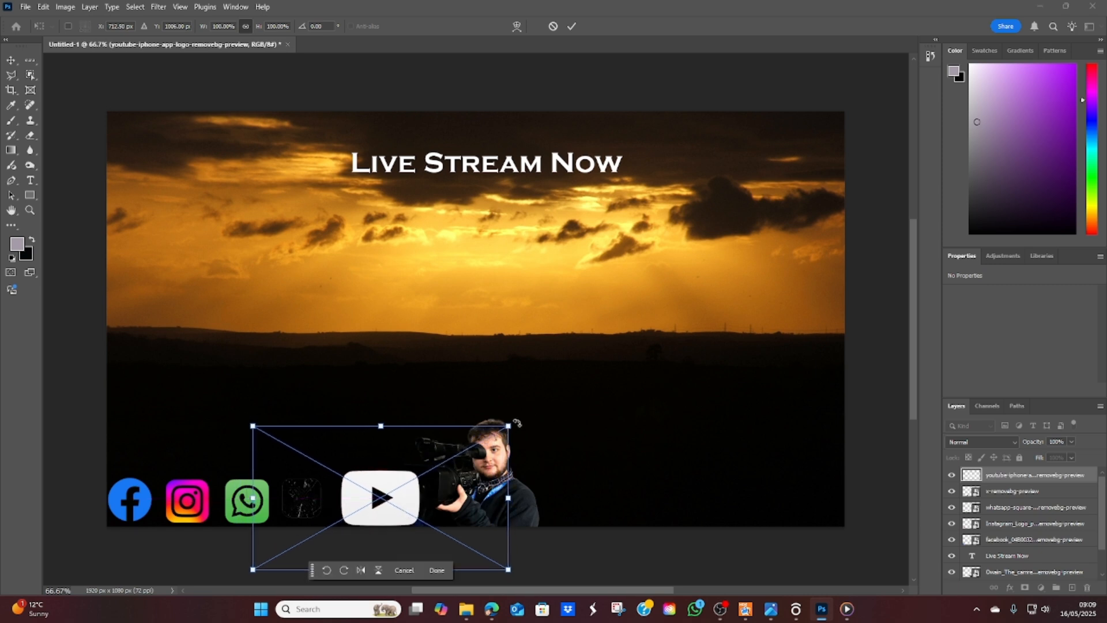
{"action": "left_click_drag", "start_coordinate": [508, 425], "coordinate": [420, 471]}
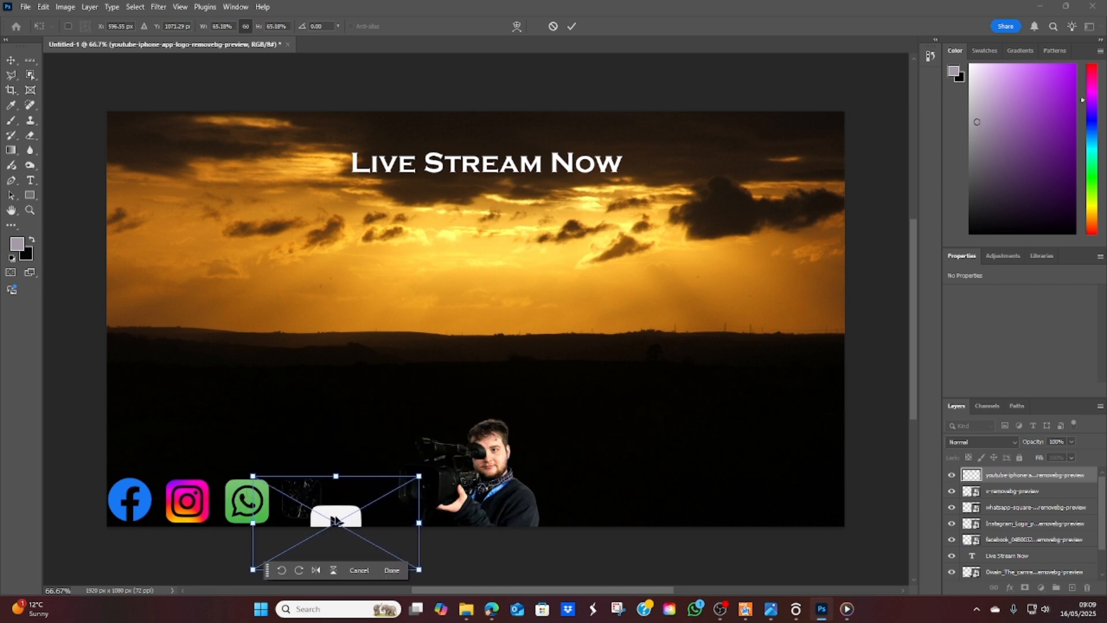
{"action": "left_click_drag", "start_coordinate": [274, 530], "coordinate": [290, 506]}
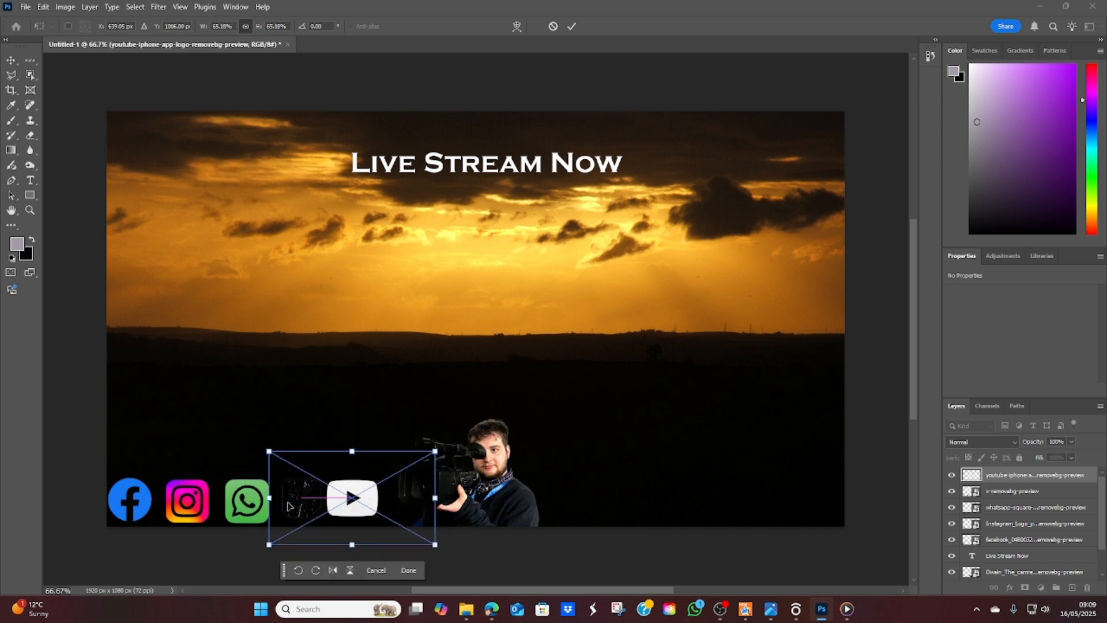
{"action": "left_click", "coordinate": [398, 571]}
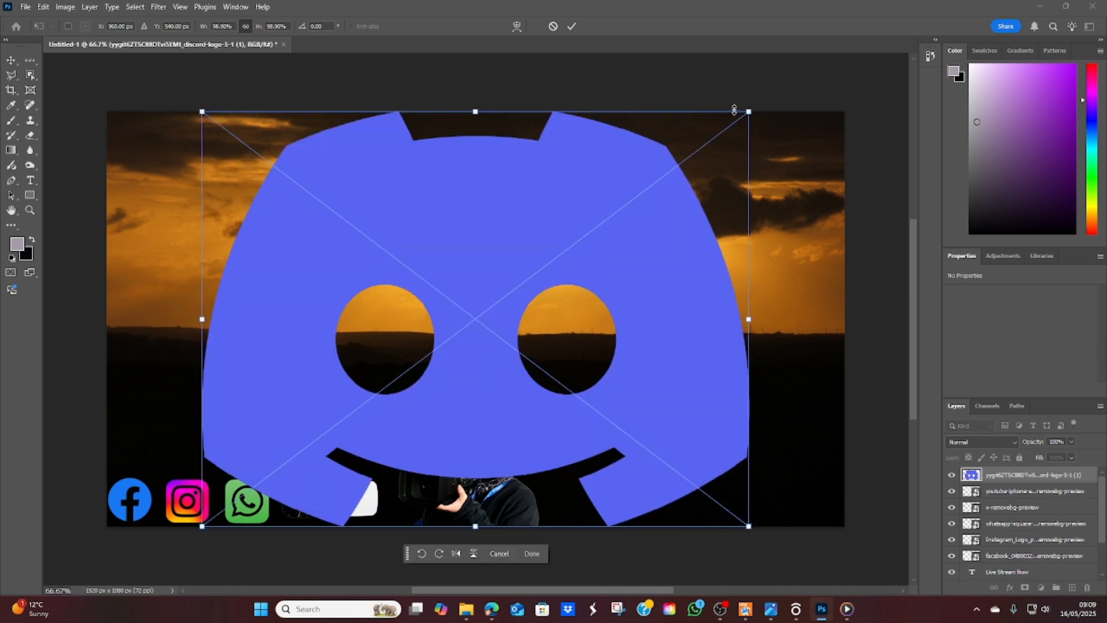
Step: Scale the Discord logo to about 11% and the Twitch logo to about 46%
{"action": "left_click_drag", "start_coordinate": [747, 109], "coordinate": [266, 476]}
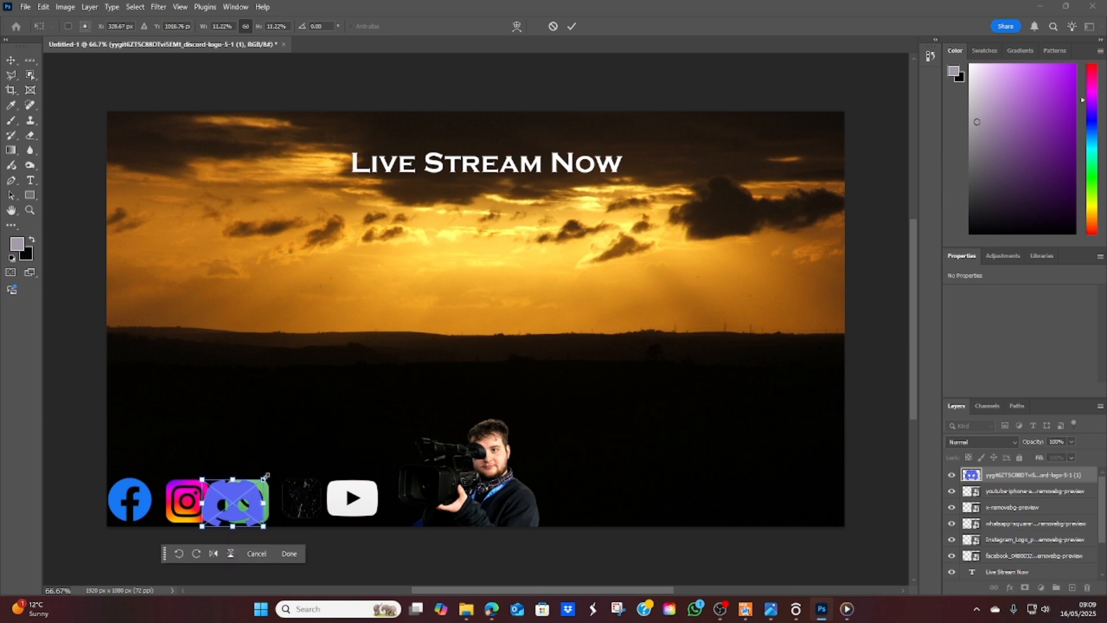
{"action": "left_click", "coordinate": [288, 553]}
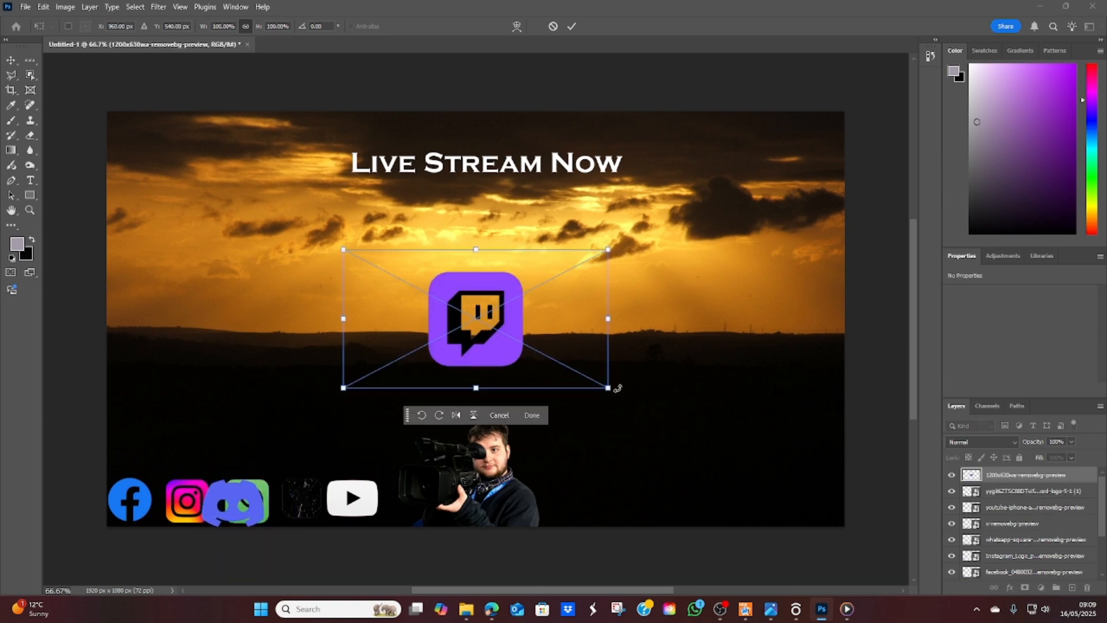
{"action": "left_click_drag", "start_coordinate": [609, 388], "coordinate": [465, 312]}
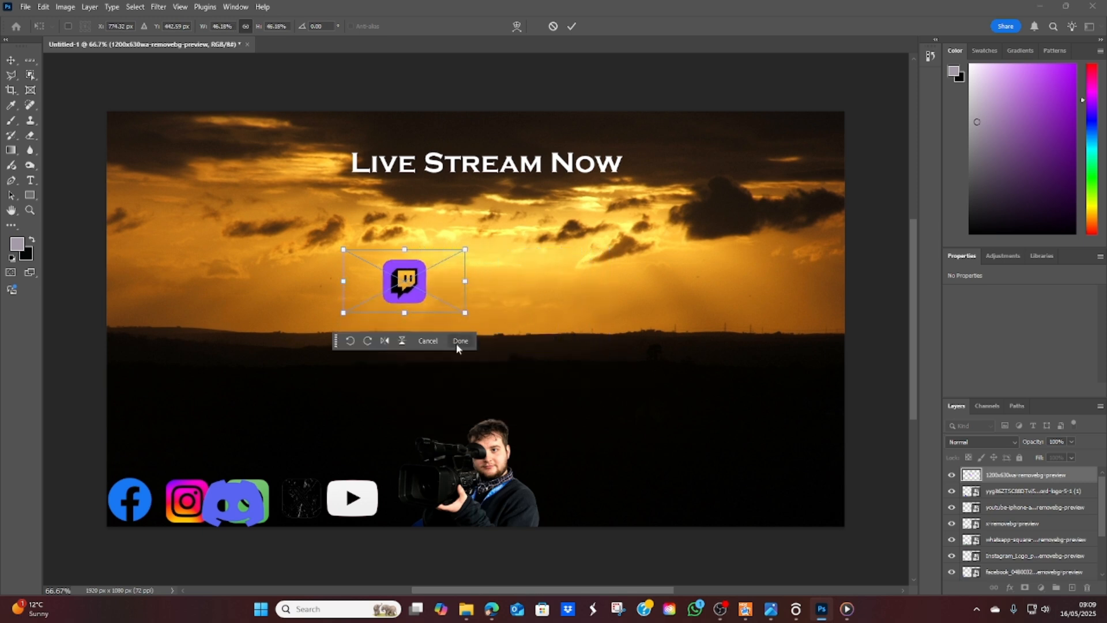
{"action": "left_click", "coordinate": [460, 341]}
Step: Move the cameraman cutout to the canvas's lower right and shift the sunset background down to about Y -40 px
{"action": "left_click_drag", "start_coordinate": [495, 472], "coordinate": [687, 471]}
{"action": "left_click_drag", "start_coordinate": [402, 285], "coordinate": [403, 341]}
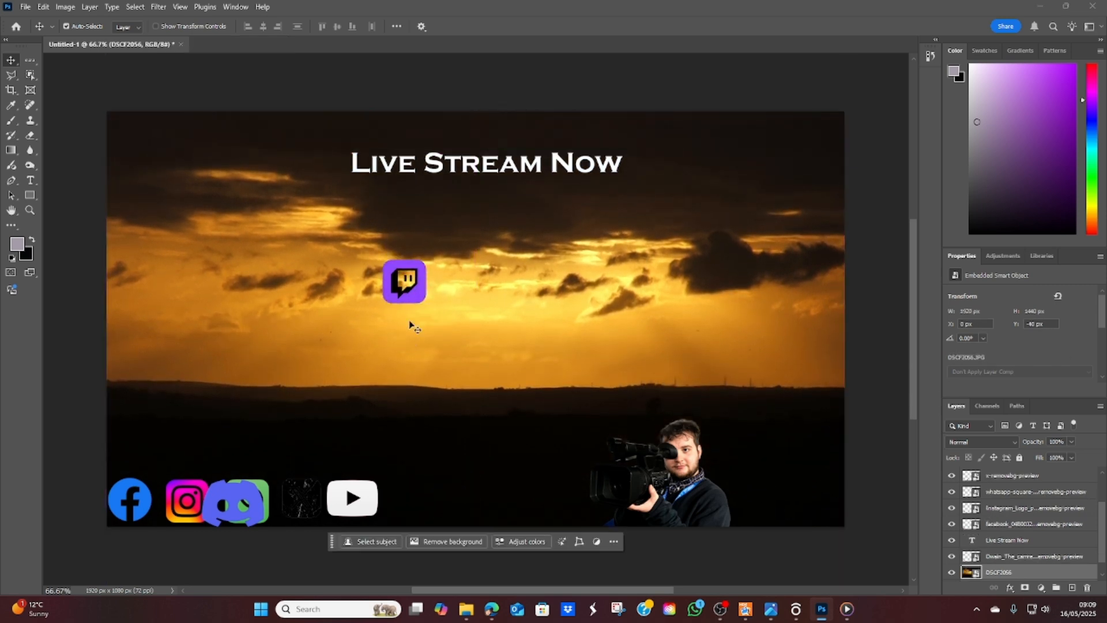
{"action": "left_click", "coordinate": [890, 291]}
Step: Extend the icon row with the Twitch and Discord logos after YouTube, and nudge the cameraman cutout slightly left
{"action": "left_click_drag", "start_coordinate": [407, 282], "coordinate": [408, 497]}
{"action": "left_click_drag", "start_coordinate": [248, 501], "coordinate": [484, 496]}
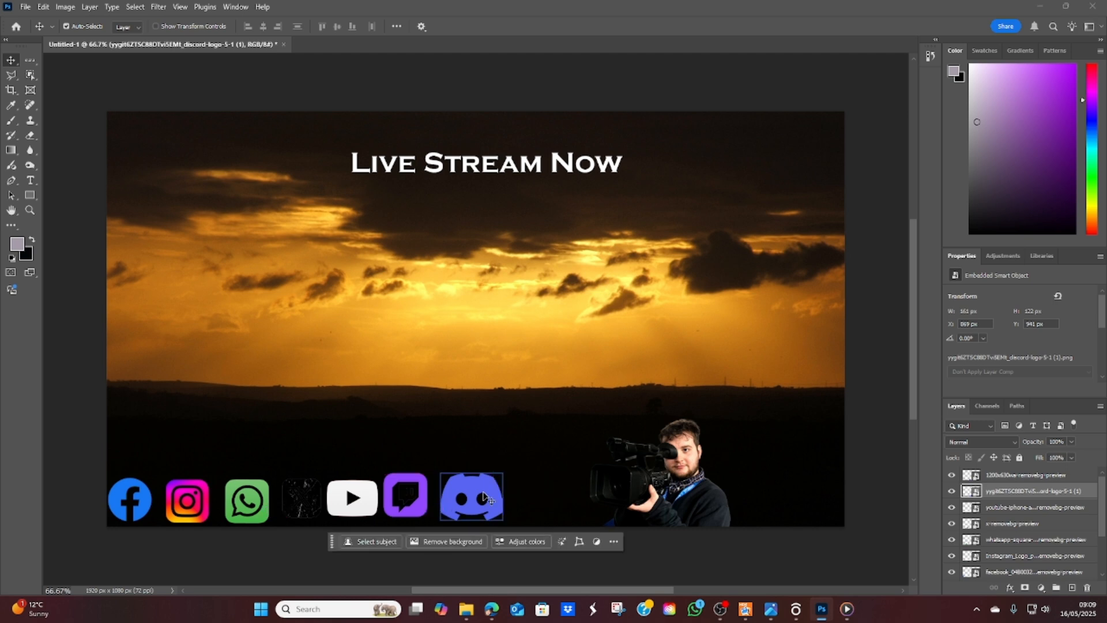
{"action": "left_click_drag", "start_coordinate": [674, 474], "coordinate": [635, 474]}
Step: Scale the Facebook logo down to about 30% with Free Transform, keeping it in the canvas's bottom-left corner
{"action": "left_click", "coordinate": [150, 501]}
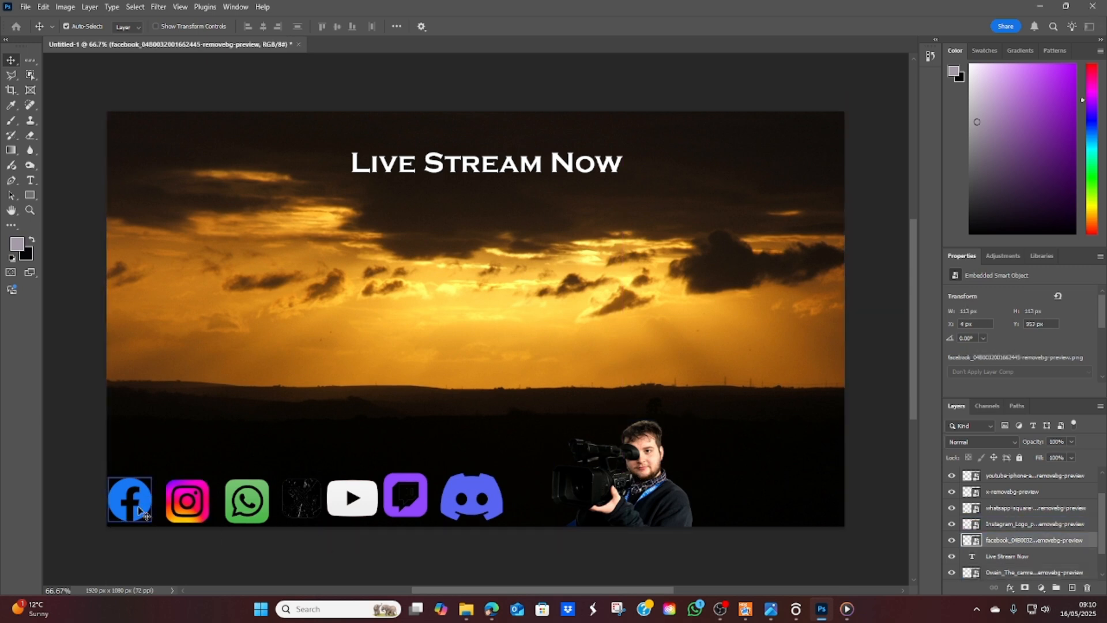
{"action": "left_click", "coordinate": [25, 8]}
{"action": "mouse_move", "coordinate": [43, 7]}
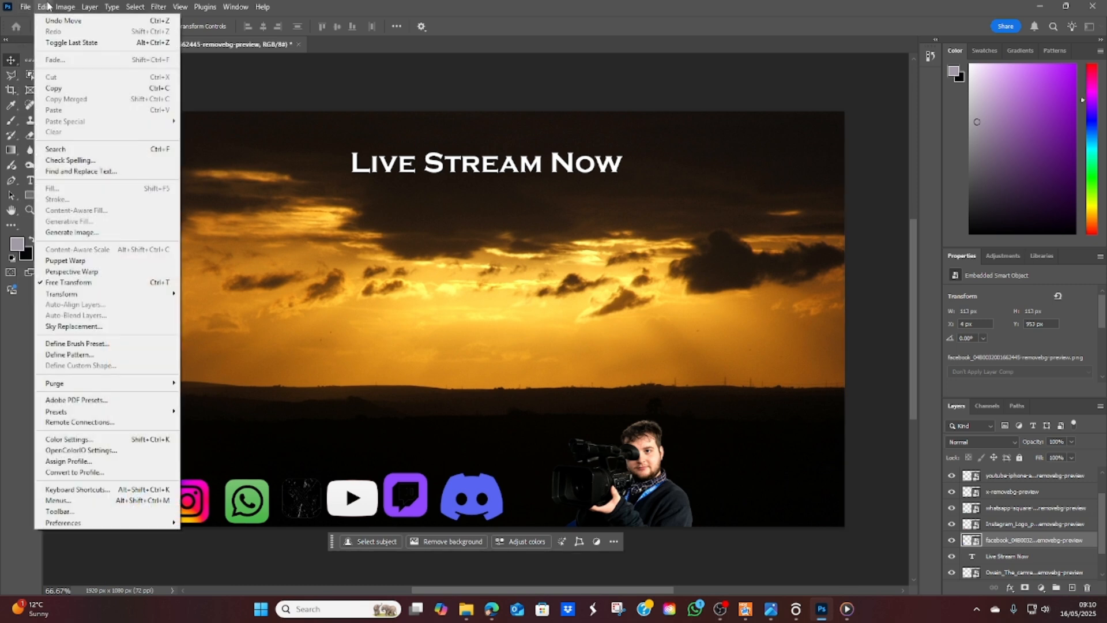
{"action": "left_click", "coordinate": [103, 282]}
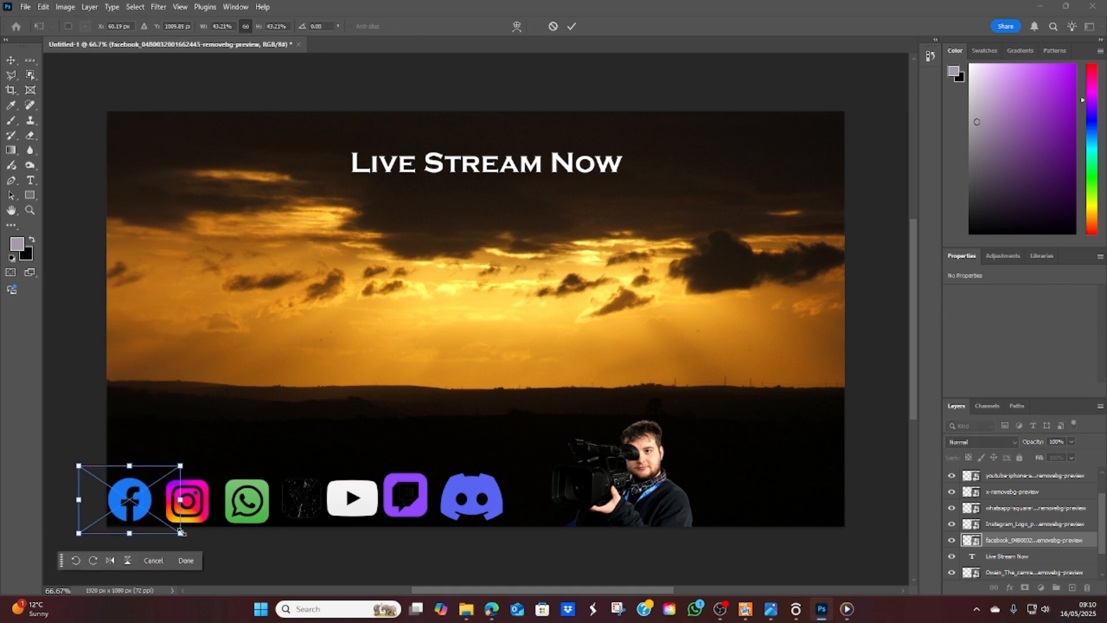
{"action": "left_click_drag", "start_coordinate": [180, 531], "coordinate": [124, 517]}
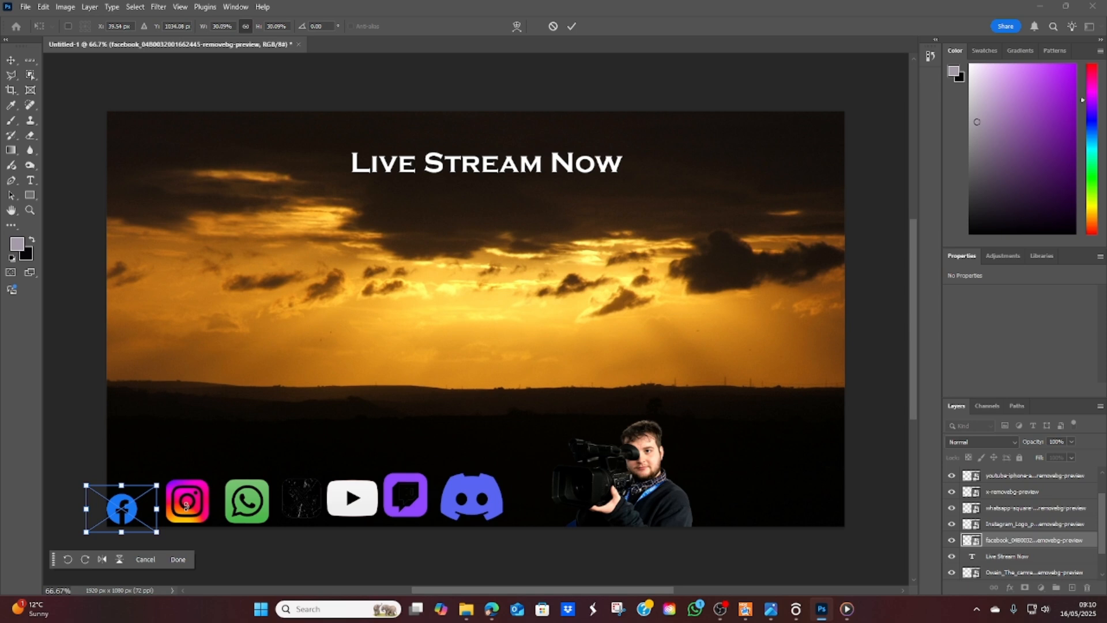
{"action": "left_click", "coordinate": [176, 559]}
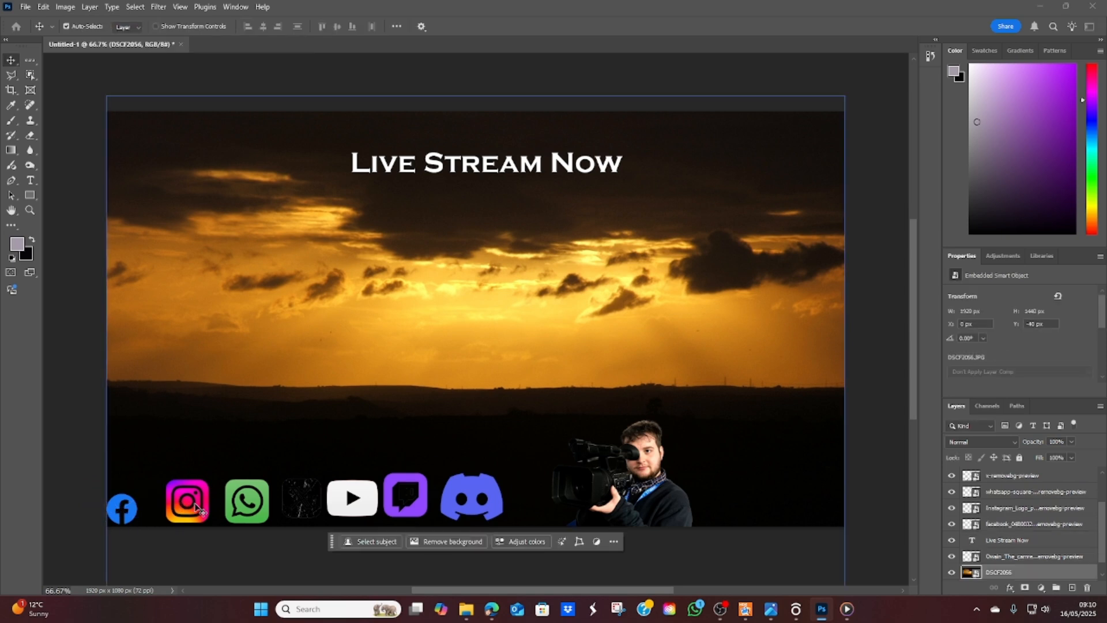
Step: Shift the sunset background further down to about Y -23 px
{"action": "left_click", "coordinate": [186, 500]}
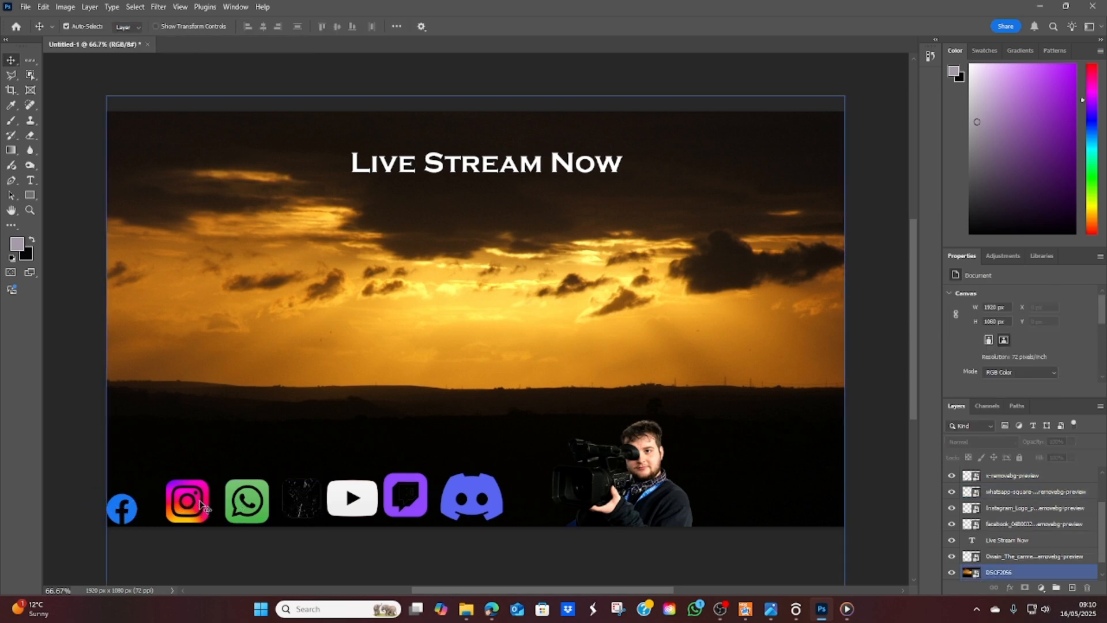
{"action": "left_click", "coordinate": [172, 500]}
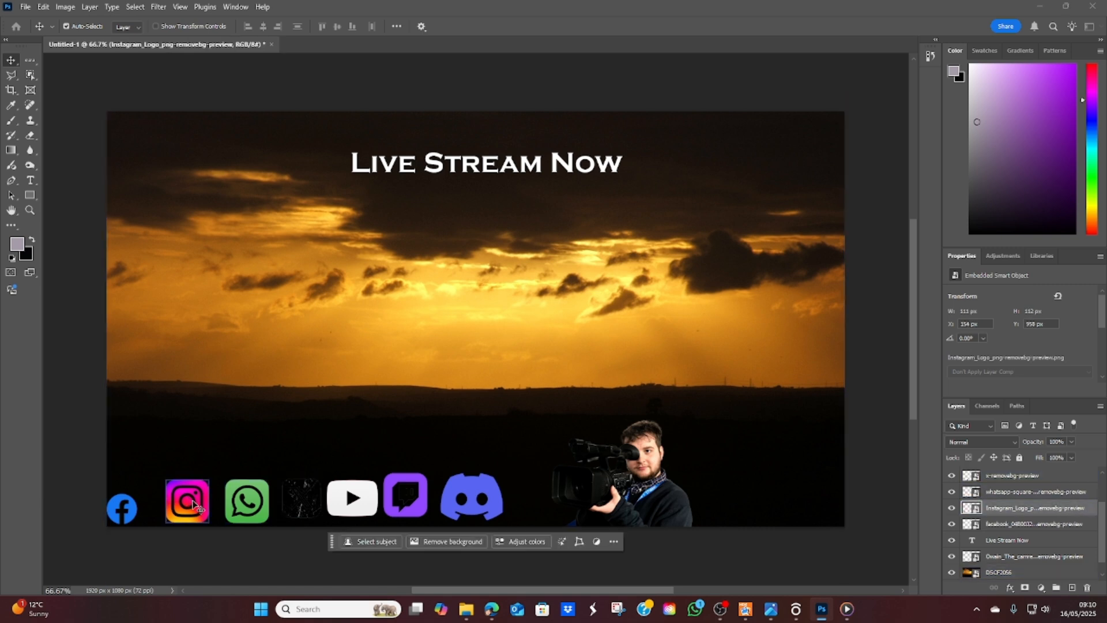
{"action": "left_click_drag", "start_coordinate": [196, 502], "coordinate": [191, 506]}
{"action": "mouse_move", "coordinate": [227, 461]}
{"action": "left_mouse_down"}
{"action": "mouse_move", "coordinate": [247, 440]}
{"action": "mouse_move", "coordinate": [234, 465]}
{"action": "left_mouse_up"}
{"action": "left_click", "coordinate": [913, 540]}
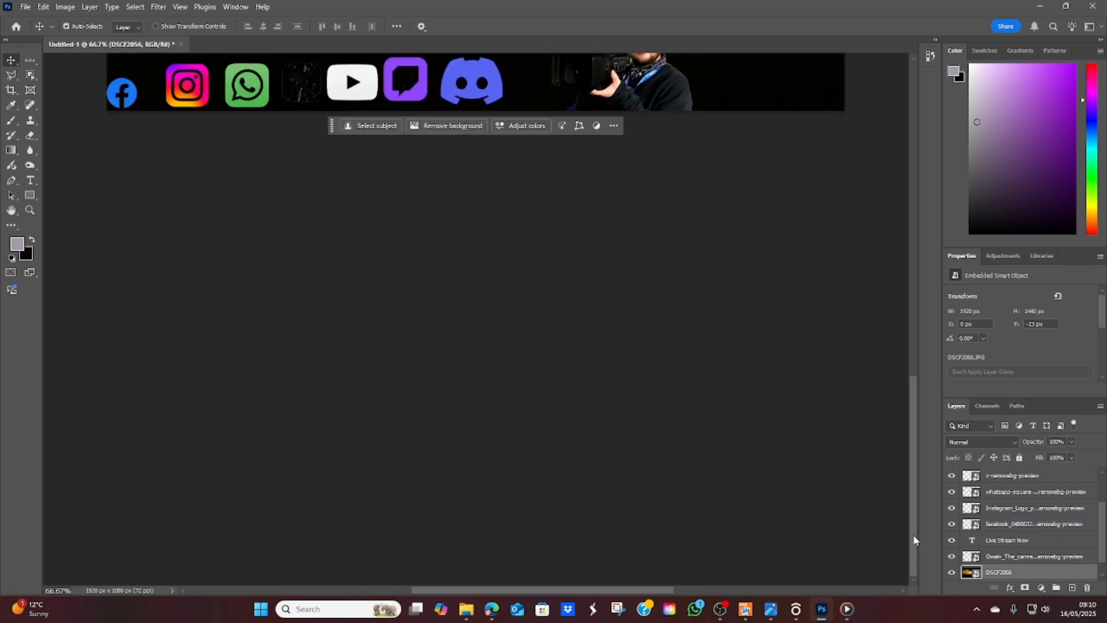
{"action": "scroll", "coordinate": [914, 538], "scroll_direction": "up", "scroll_amount": 5}
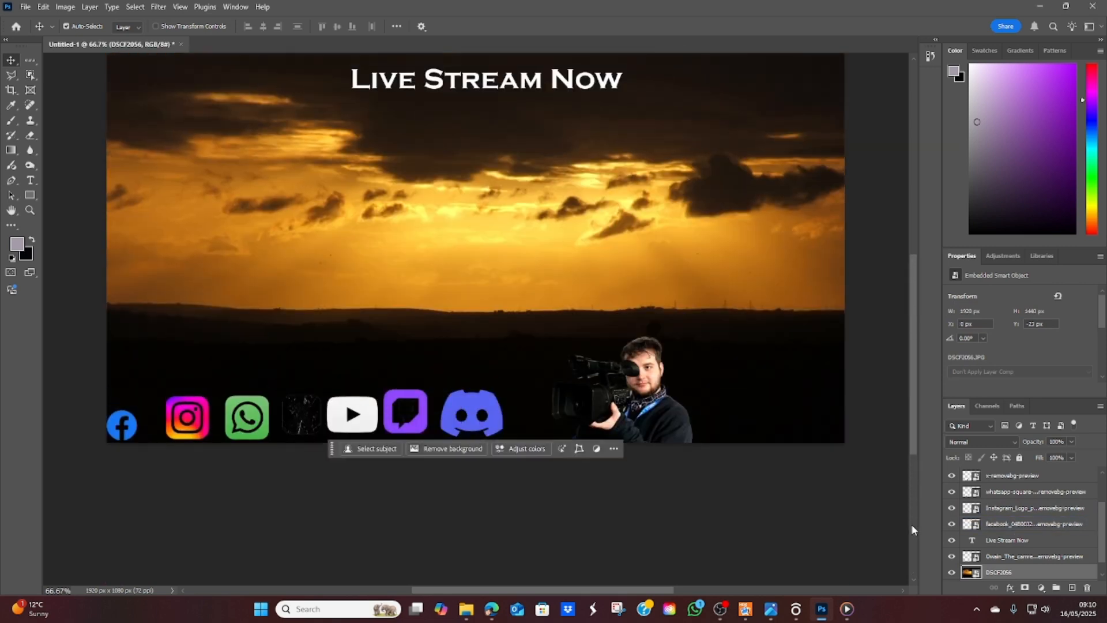
{"action": "scroll", "coordinate": [912, 524], "scroll_direction": "up", "scroll_amount": 1}
Step: Line up the Instagram, WhatsApp, X, YouTube and Twitch logos along the canvas's bottom edge and shift the background down to Y 0 px
{"action": "left_click", "coordinate": [1031, 479]}
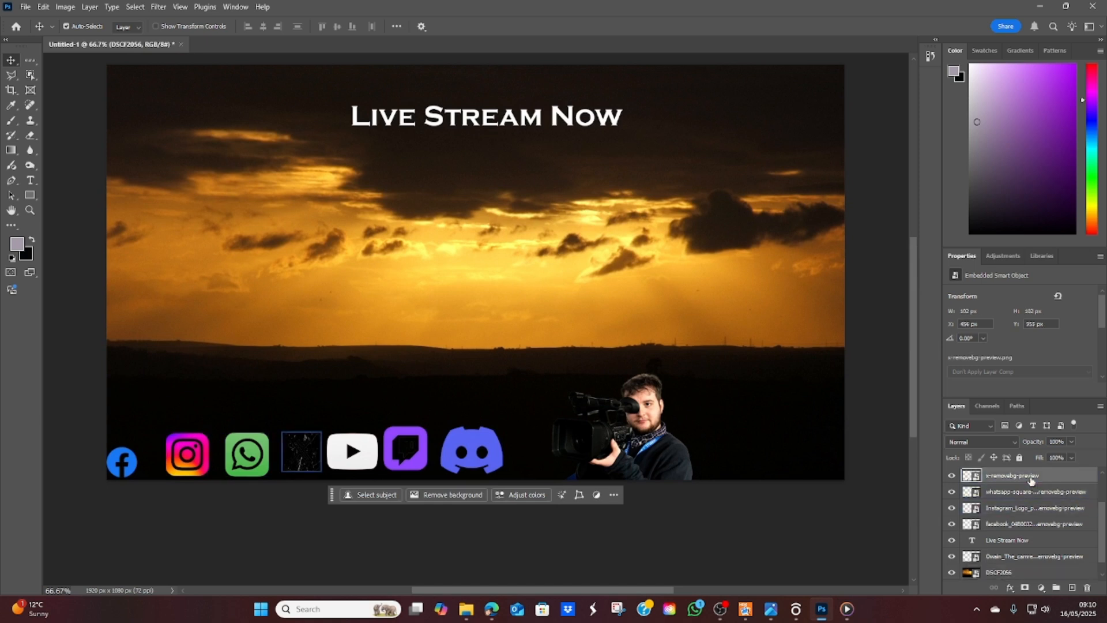
{"action": "key", "text": "ctrl+t"}
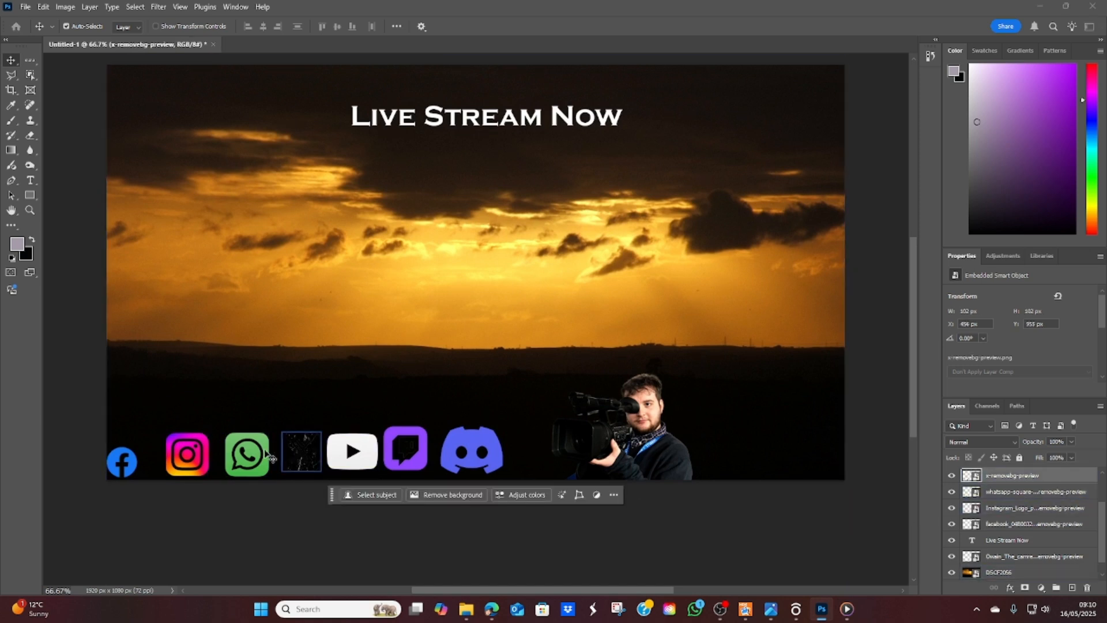
{"action": "left_click_drag", "start_coordinate": [183, 455], "coordinate": [171, 459]}
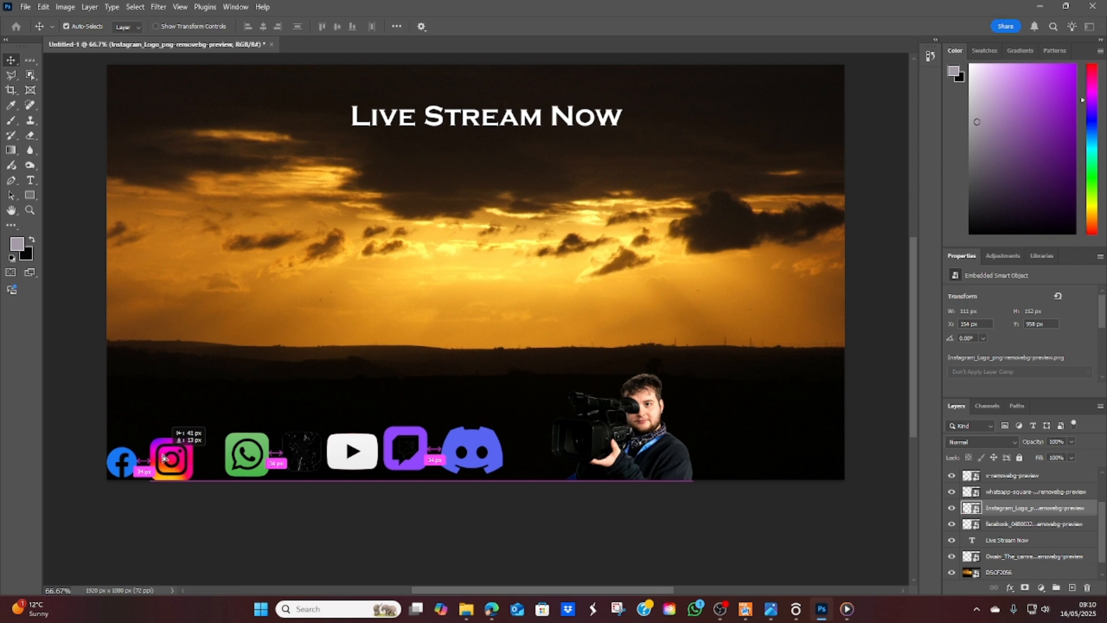
{"action": "left_click_drag", "start_coordinate": [248, 461], "coordinate": [226, 462]}
{"action": "left_click_drag", "start_coordinate": [295, 452], "coordinate": [276, 460]}
{"action": "left_click_drag", "start_coordinate": [361, 452], "coordinate": [385, 464]}
{"action": "left_click_drag", "start_coordinate": [464, 458], "coordinate": [465, 467]}
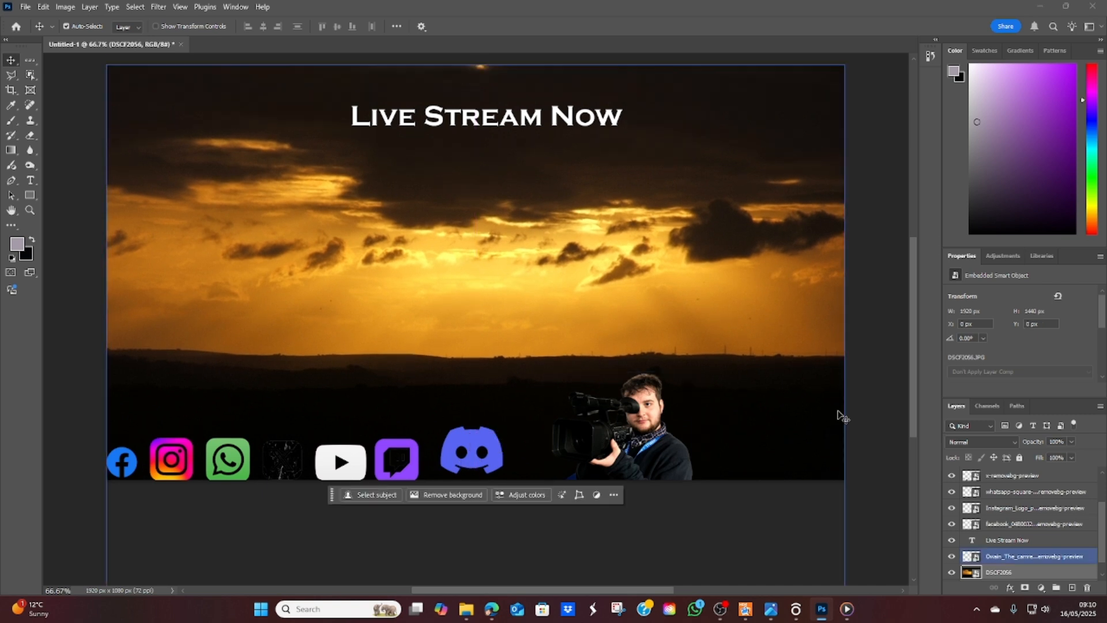
Step: Try to select the Discord logo's layer for lining it up with the other icons
{"action": "left_click", "coordinate": [875, 399]}
{"action": "left_click", "coordinate": [482, 459]}
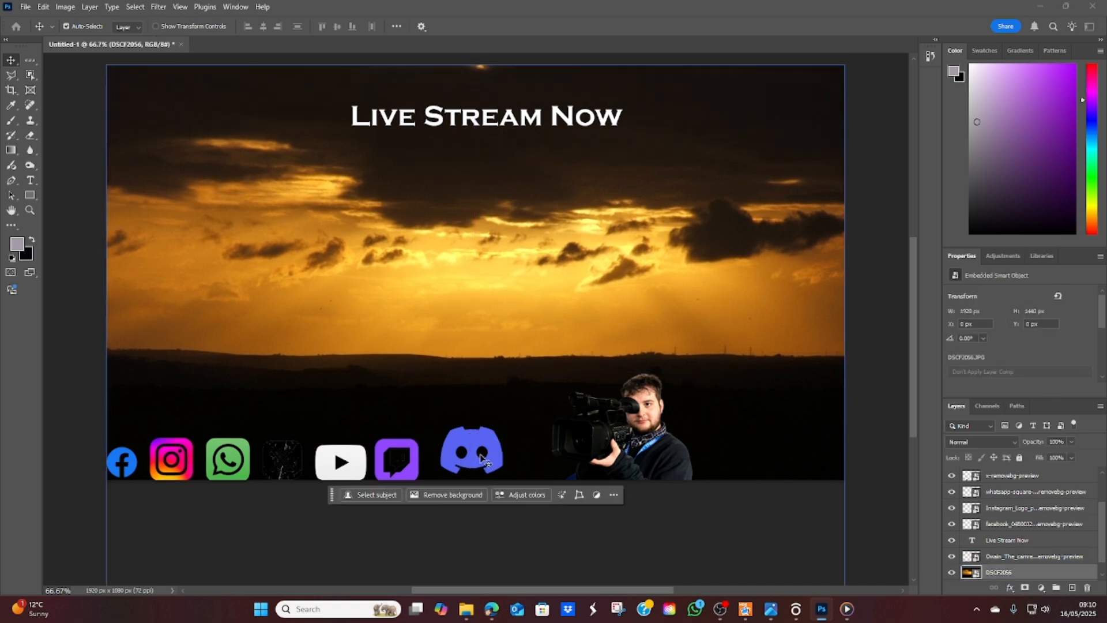
{"action": "left_click", "coordinate": [1032, 556]}
{"action": "left_click", "coordinate": [1032, 491]}
{"action": "scroll", "coordinate": [1025, 496], "scroll_direction": "up", "scroll_amount": 1}
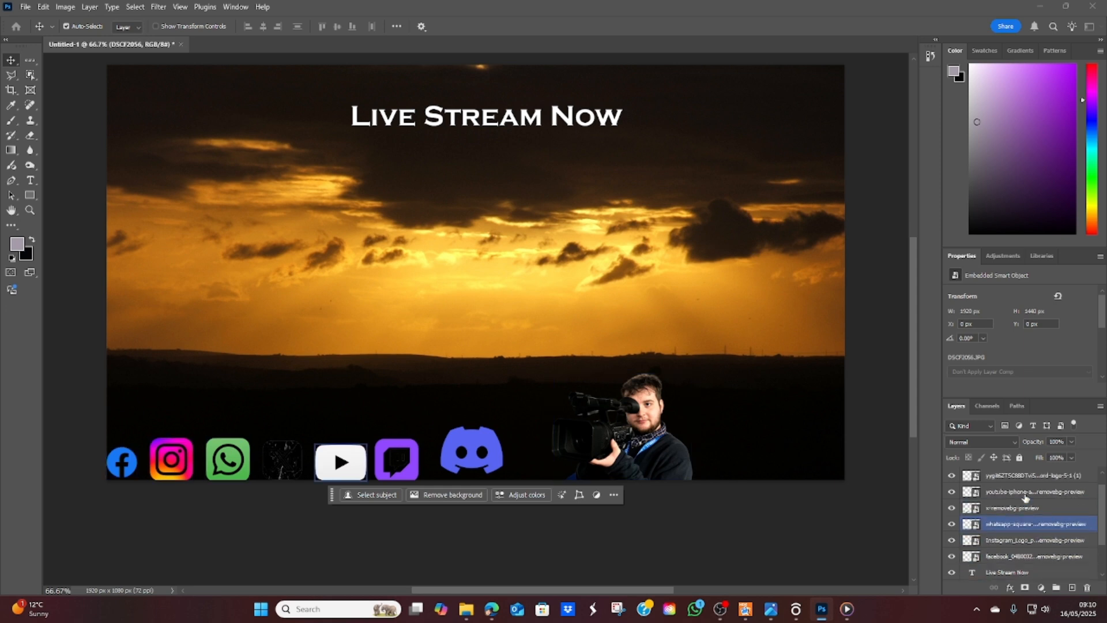
{"action": "scroll", "coordinate": [1025, 496], "scroll_direction": "up", "scroll_amount": 1}
{"action": "left_click", "coordinate": [1025, 490]}
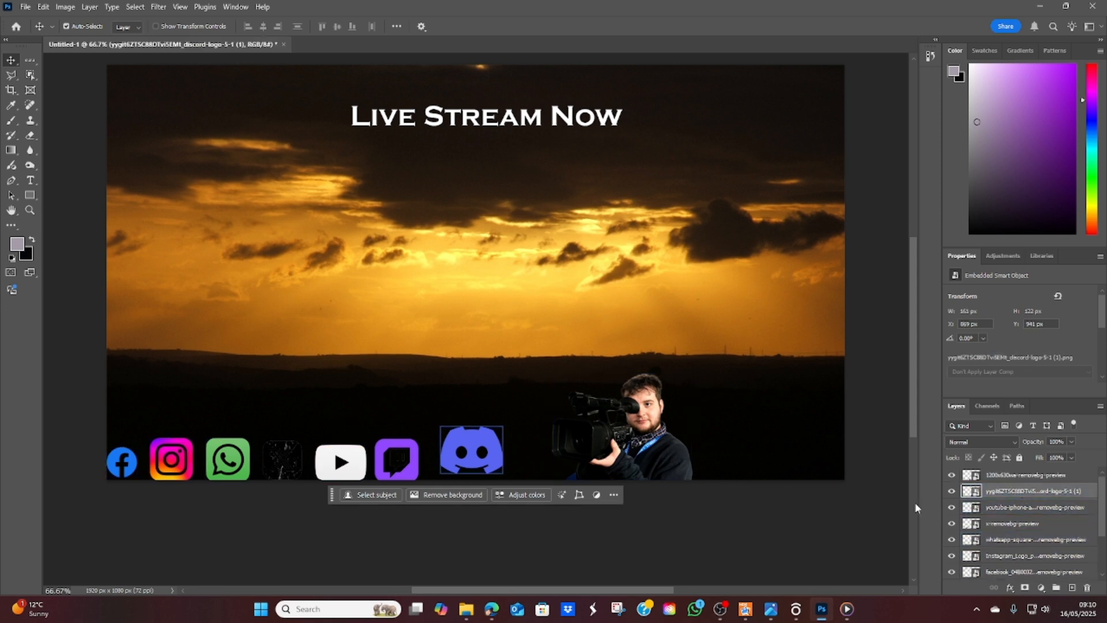
{"action": "scroll", "coordinate": [1014, 518], "scroll_direction": "down", "scroll_amount": 3}
{"action": "left_click", "coordinate": [1001, 542]}
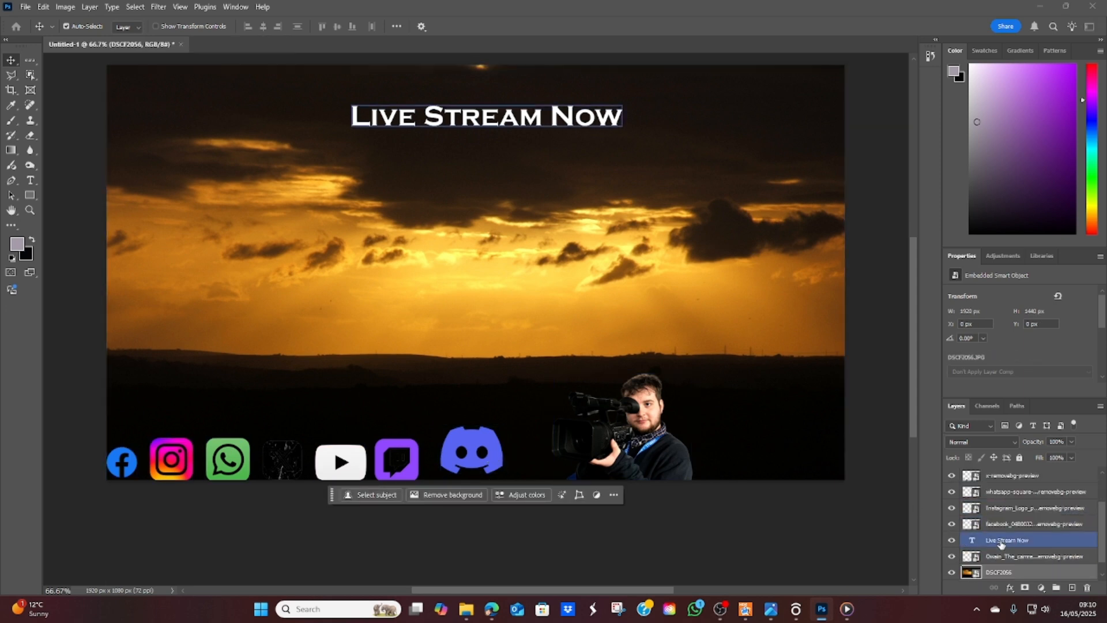
{"action": "left_click", "coordinate": [1023, 526]}
{"action": "left_click", "coordinate": [719, 523]}
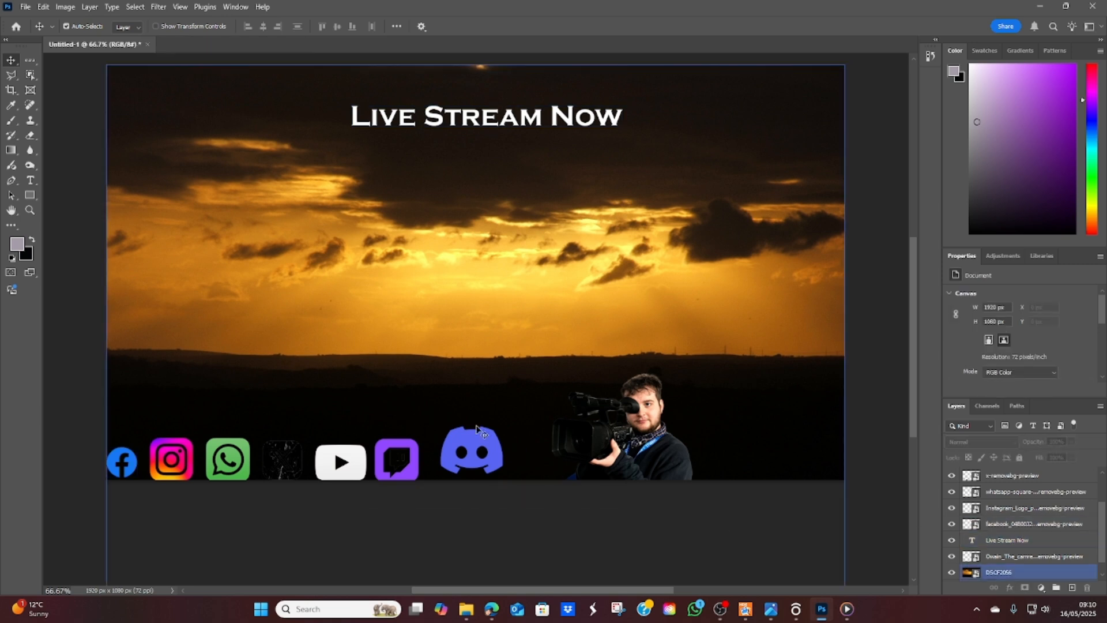